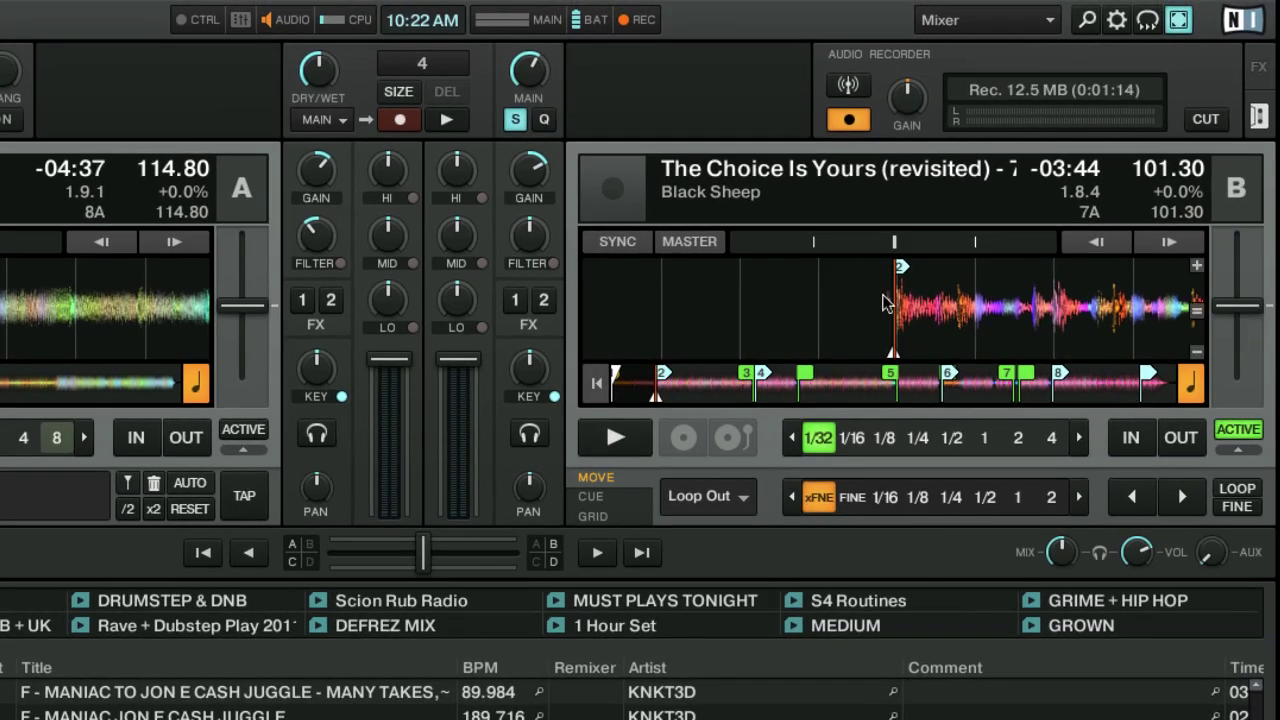
Step: Switch a 1-beat loop on deck B on and off, and start the deck's playback
click(985, 438)
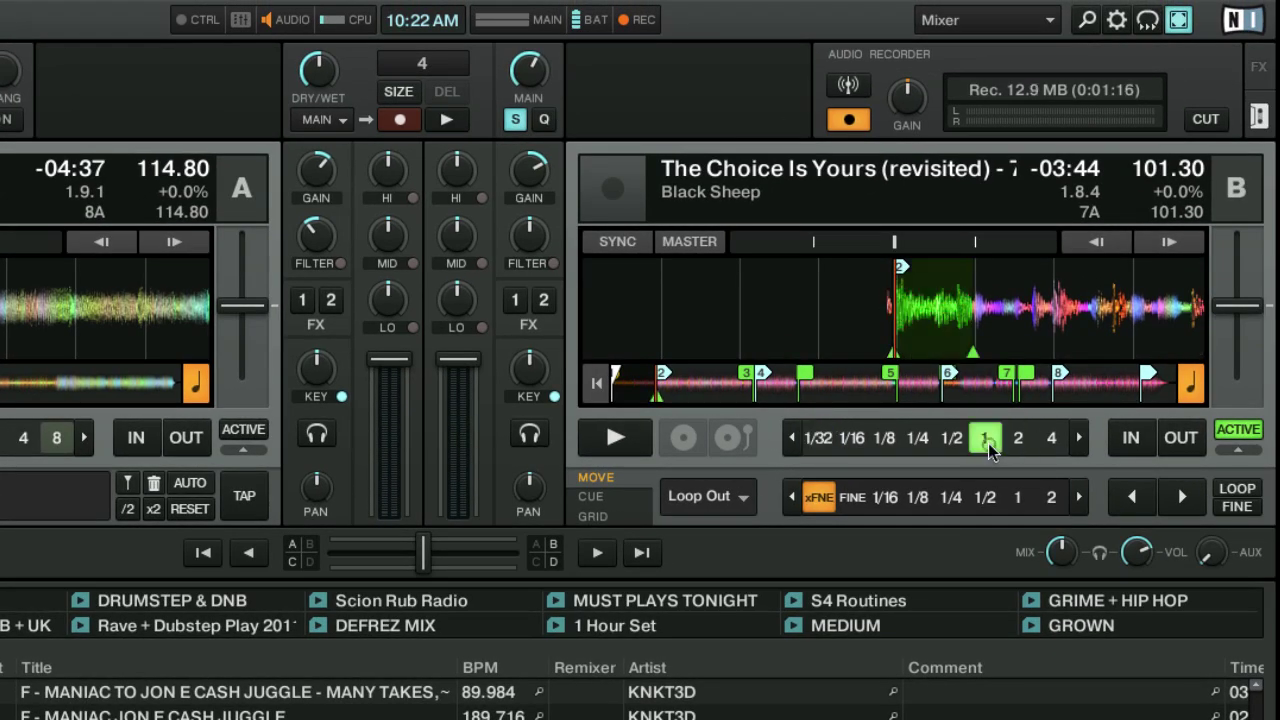
click(985, 438)
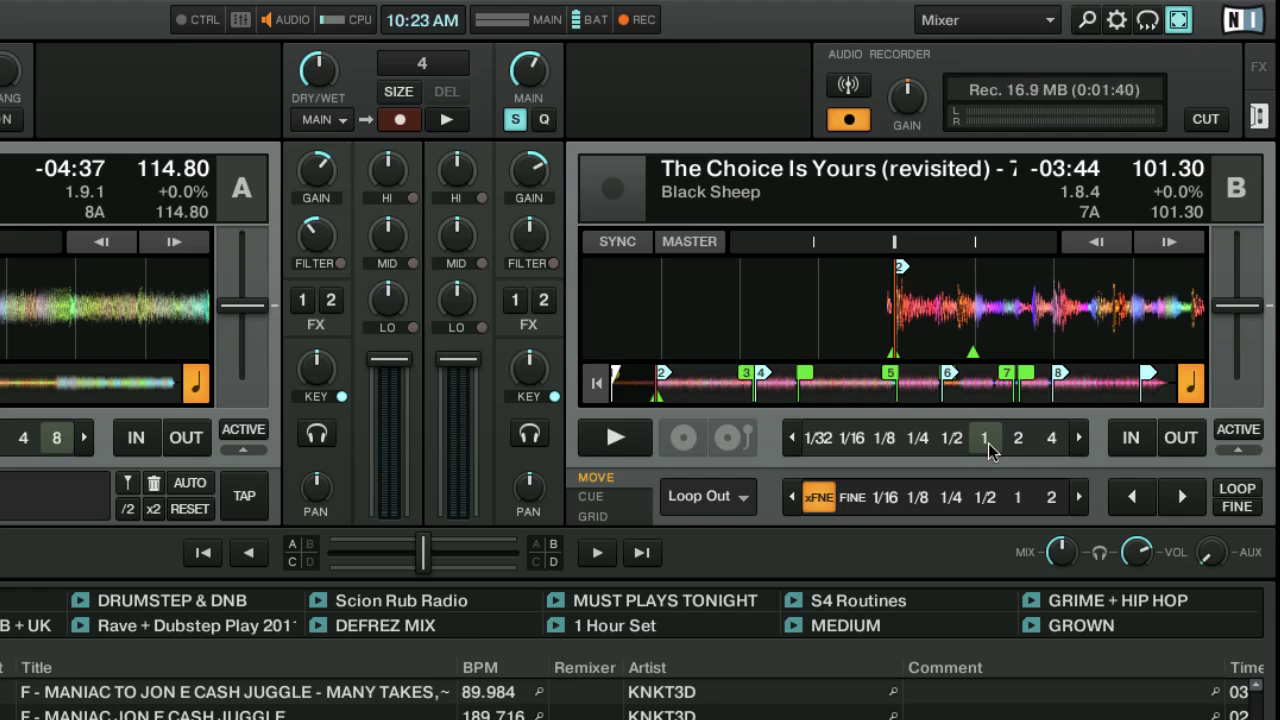
key(space)
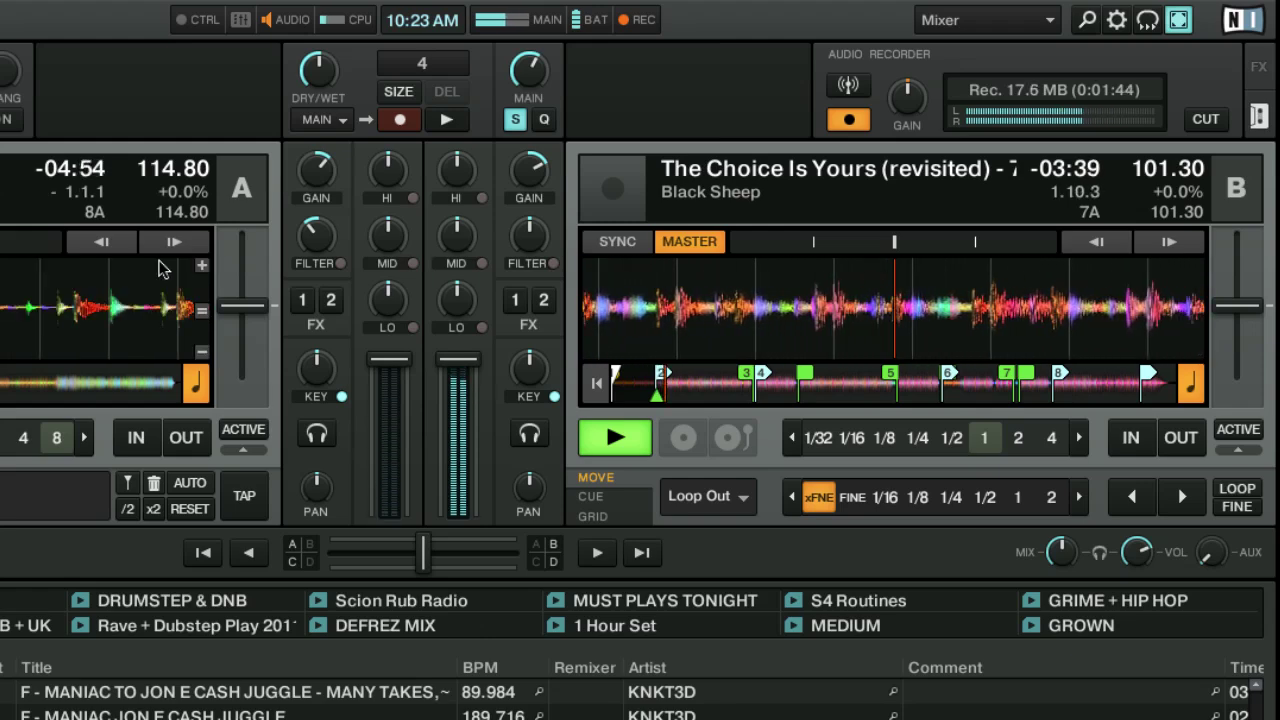
Step: Loop one beat of the playing track on deck B and shorten the loop through 1/2, 1/4, 1/8 and 1/16 to 1/32 beat
click(985, 440)
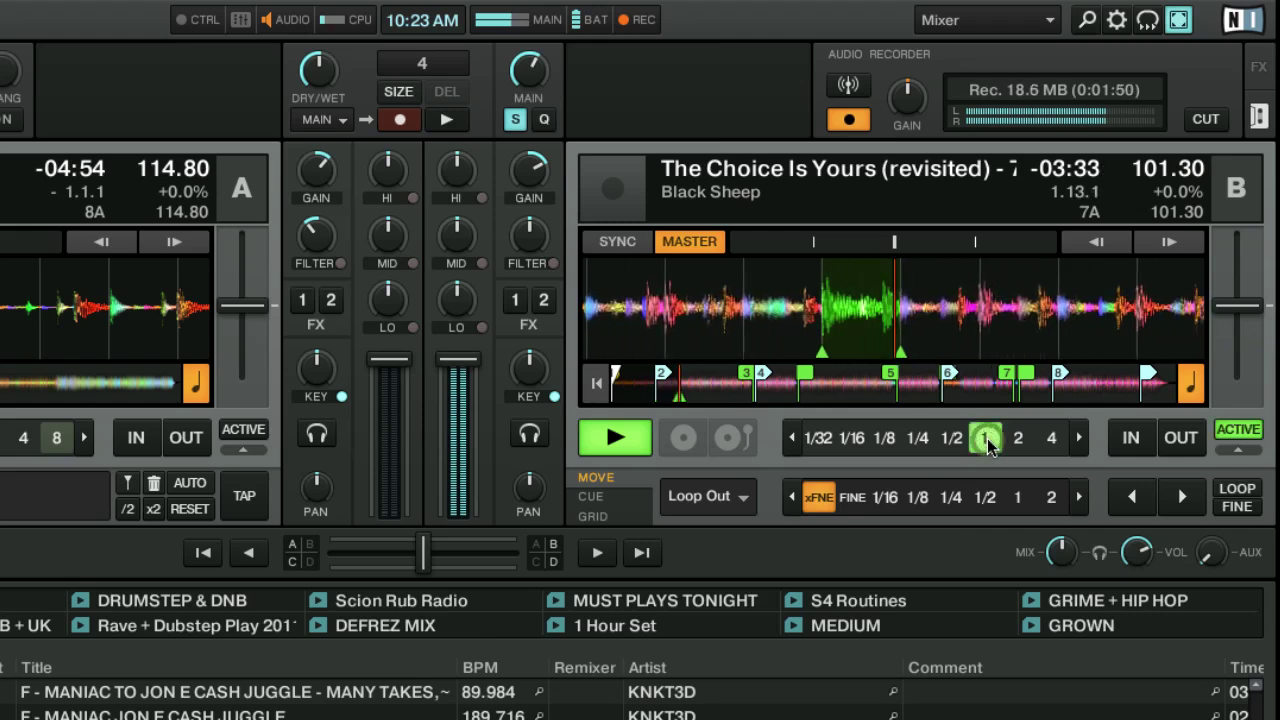
click(954, 438)
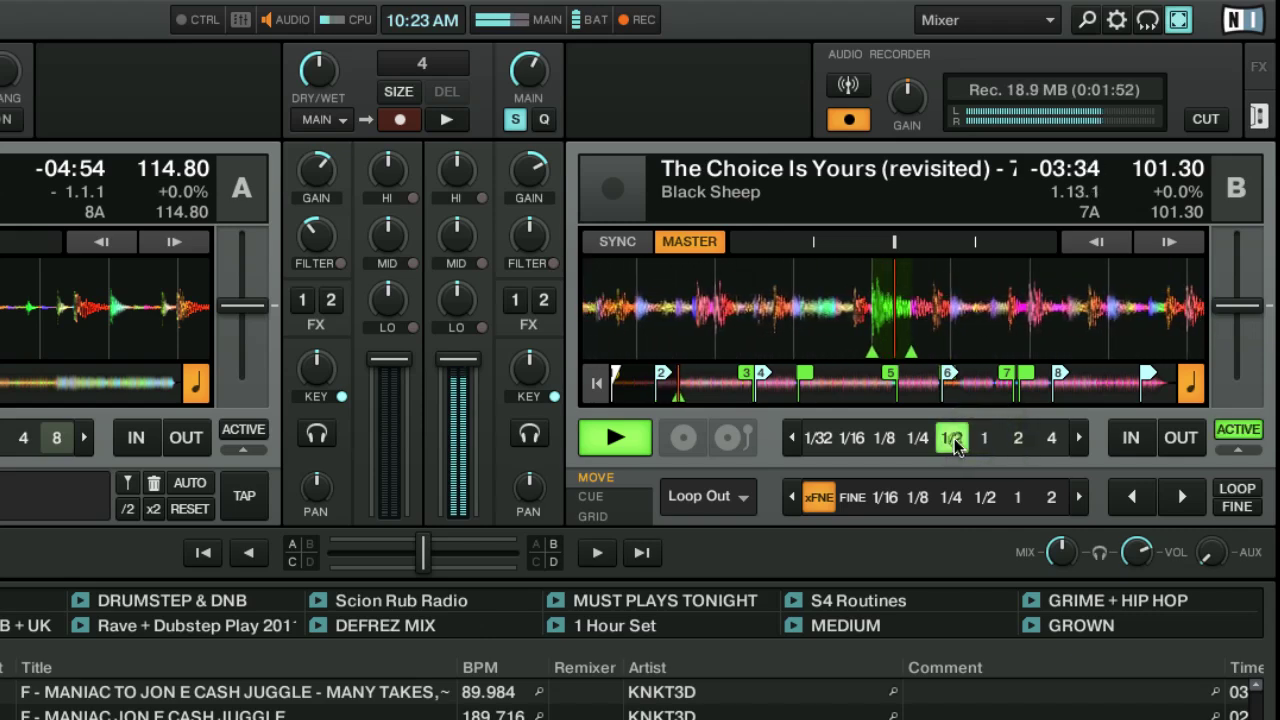
click(918, 438)
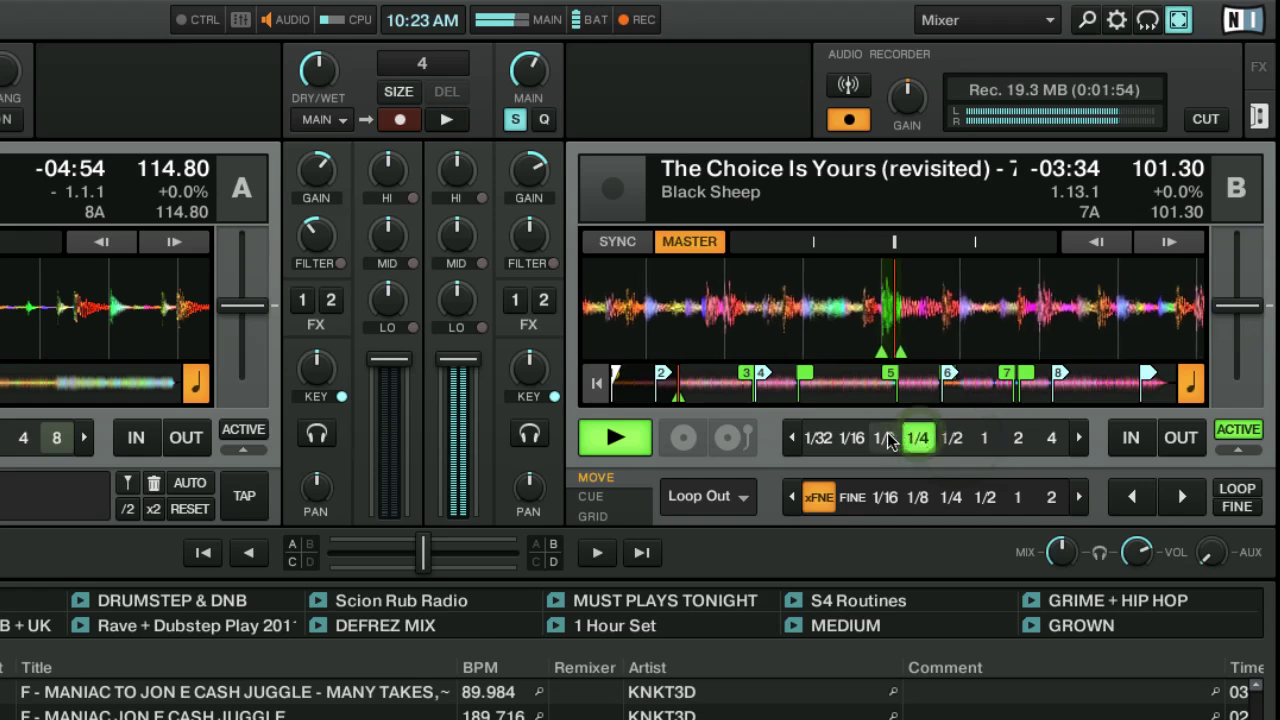
click(884, 438)
click(851, 438)
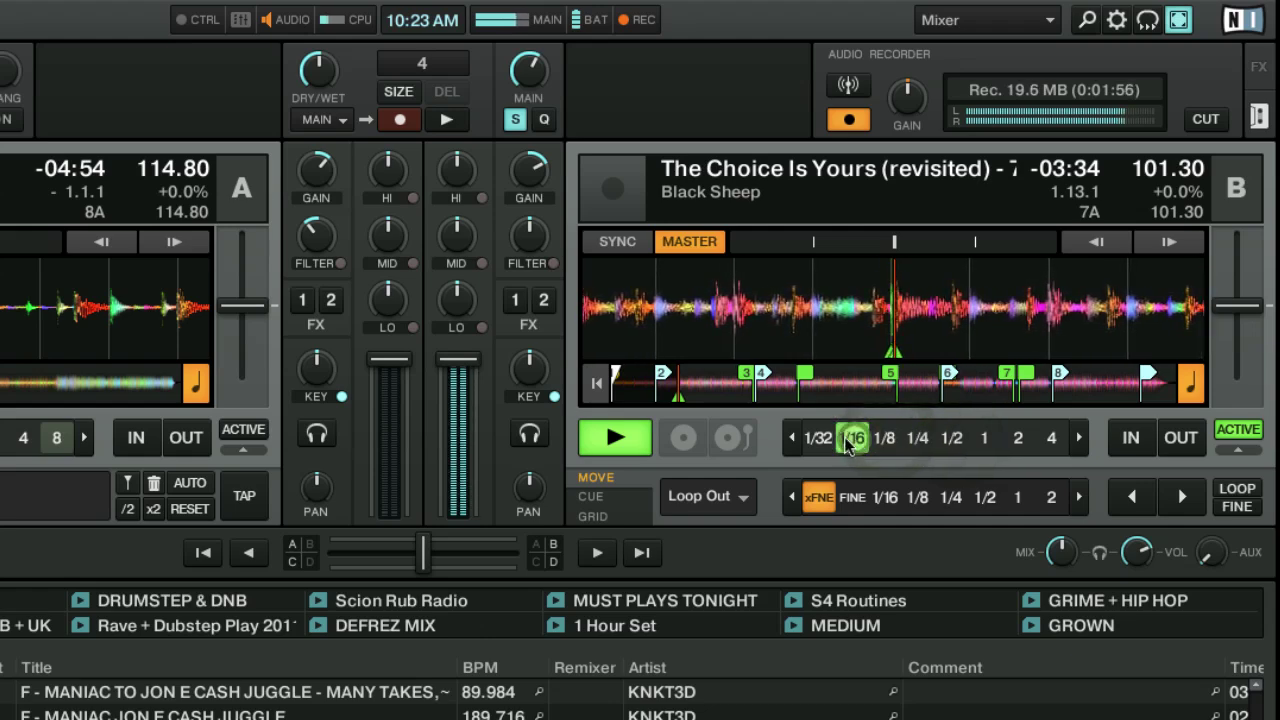
click(818, 438)
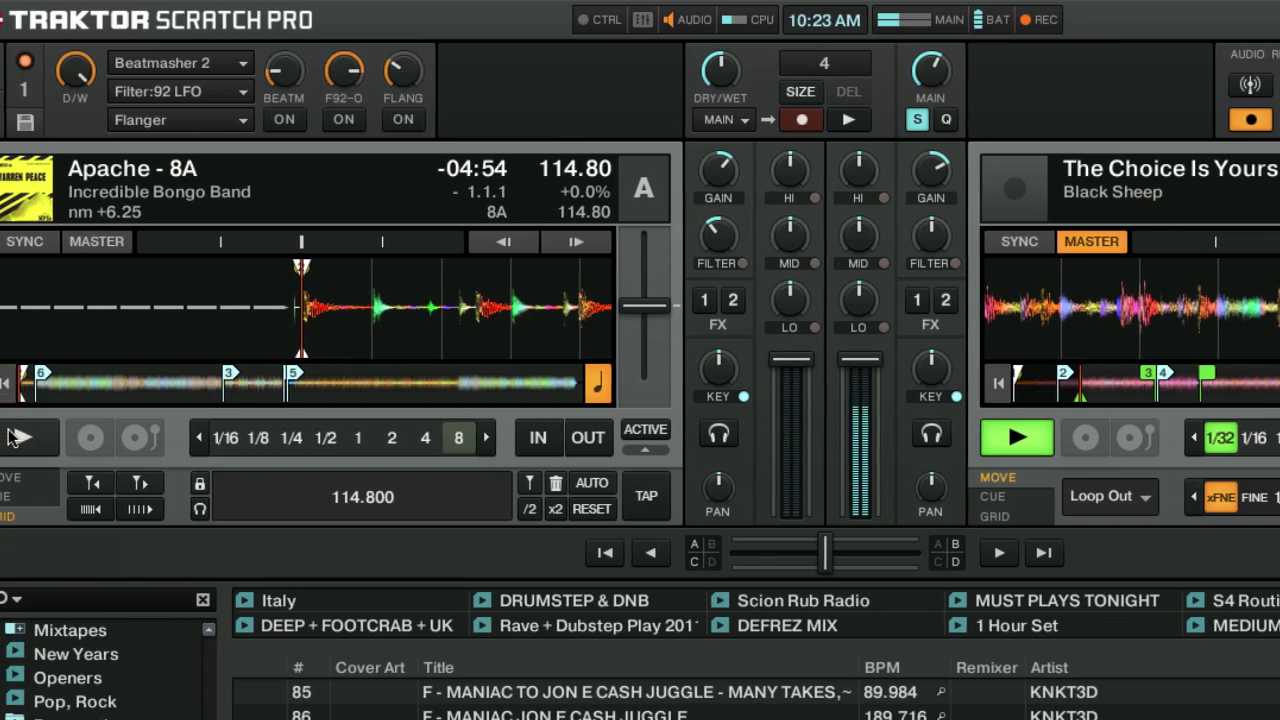
Step: Start playback of the Apache track on deck A
click(44, 437)
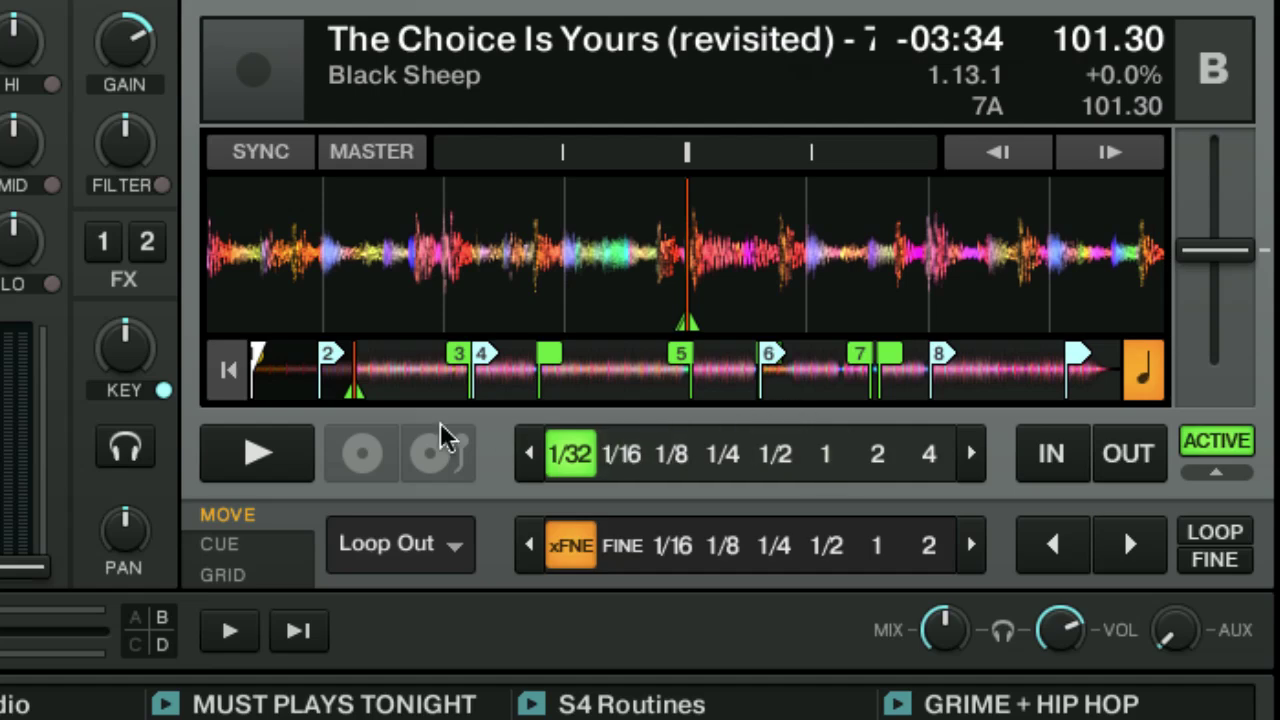
Step: Play deck B in a 1-beat loop with its channel fader raised, shorten the loop to 1/32 beat and stop the deck
click(827, 454)
click(257, 452)
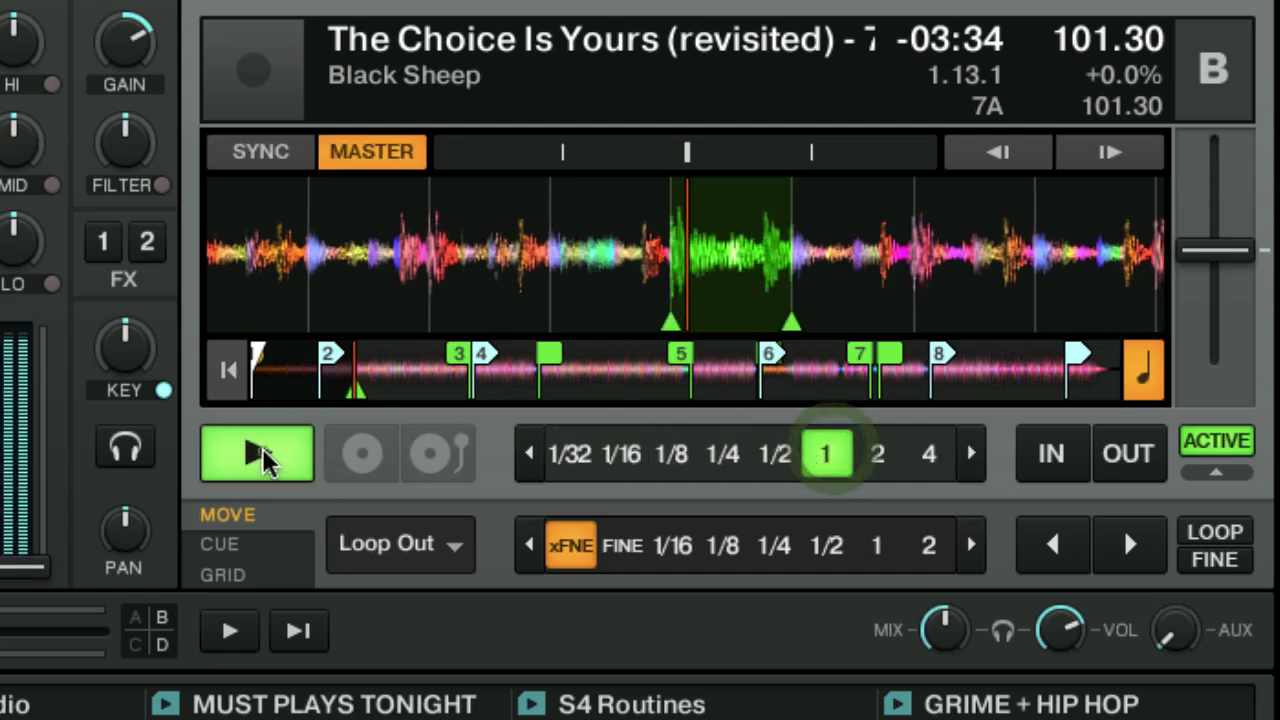
drag(25, 565, 25, 332)
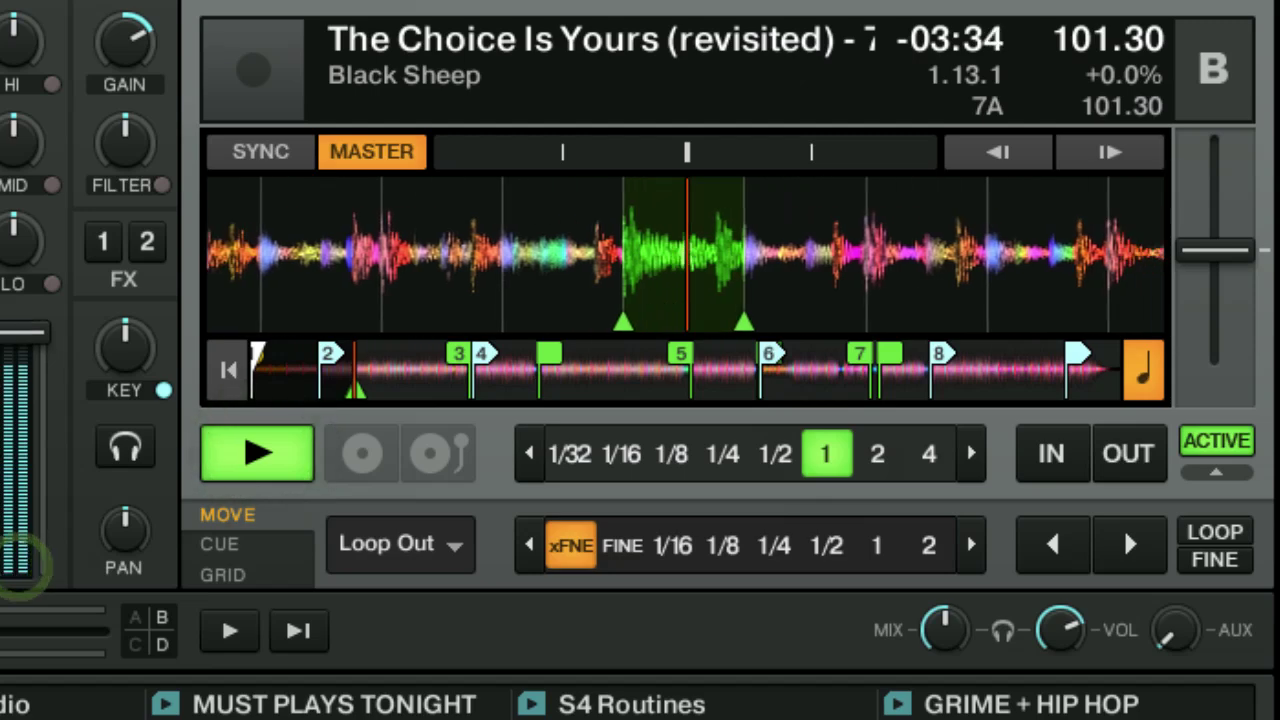
click(572, 455)
key(space)
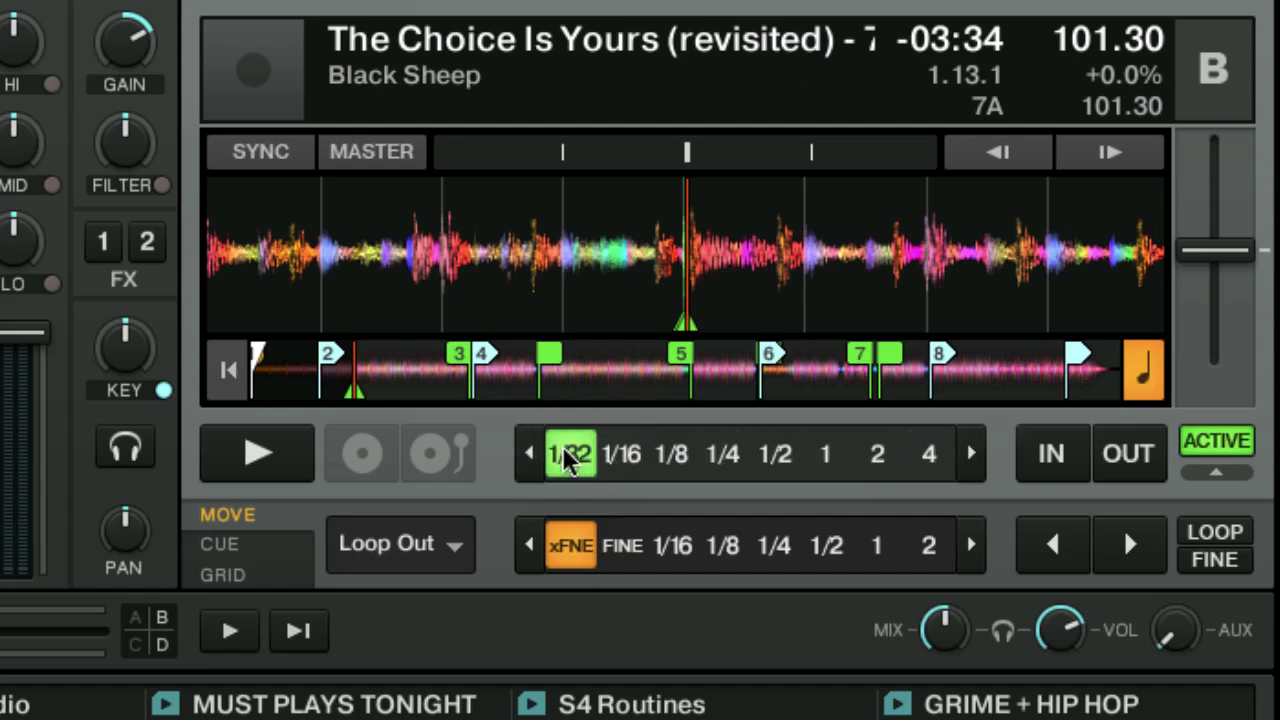
Step: Show the Move controls in deck B's advanced panel
click(248, 540)
click(240, 515)
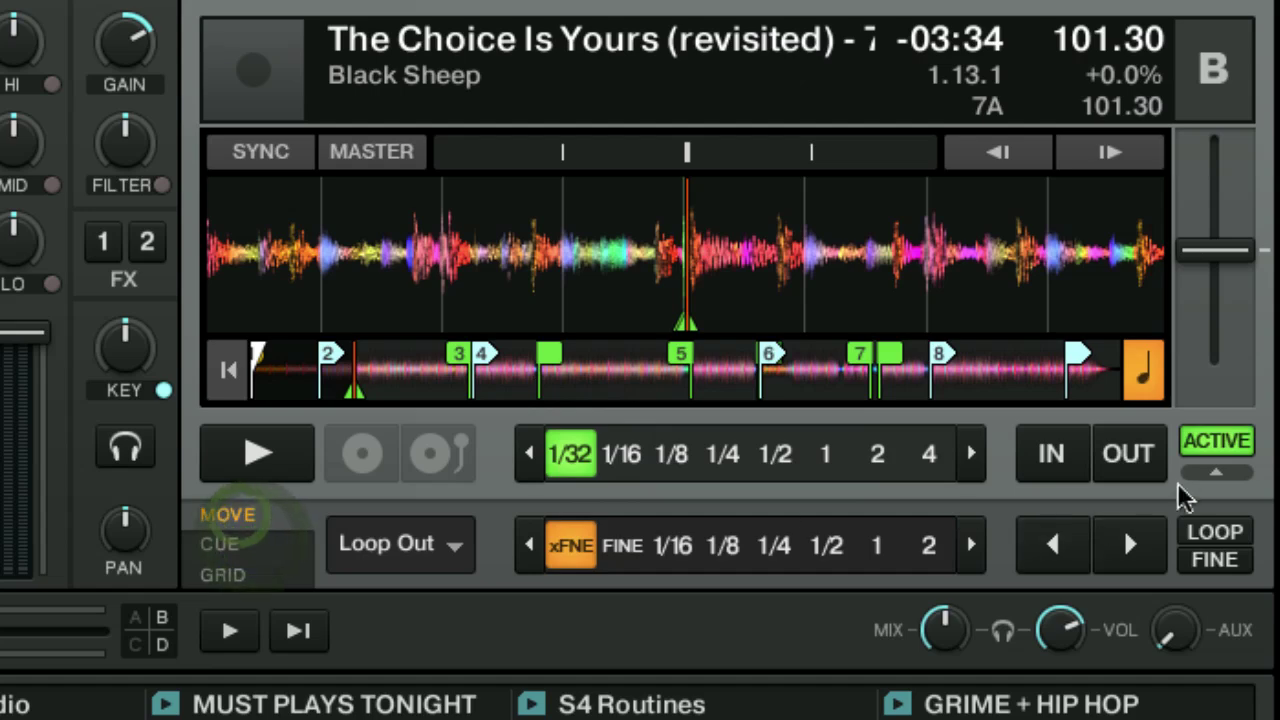
click(1213, 474)
click(1211, 475)
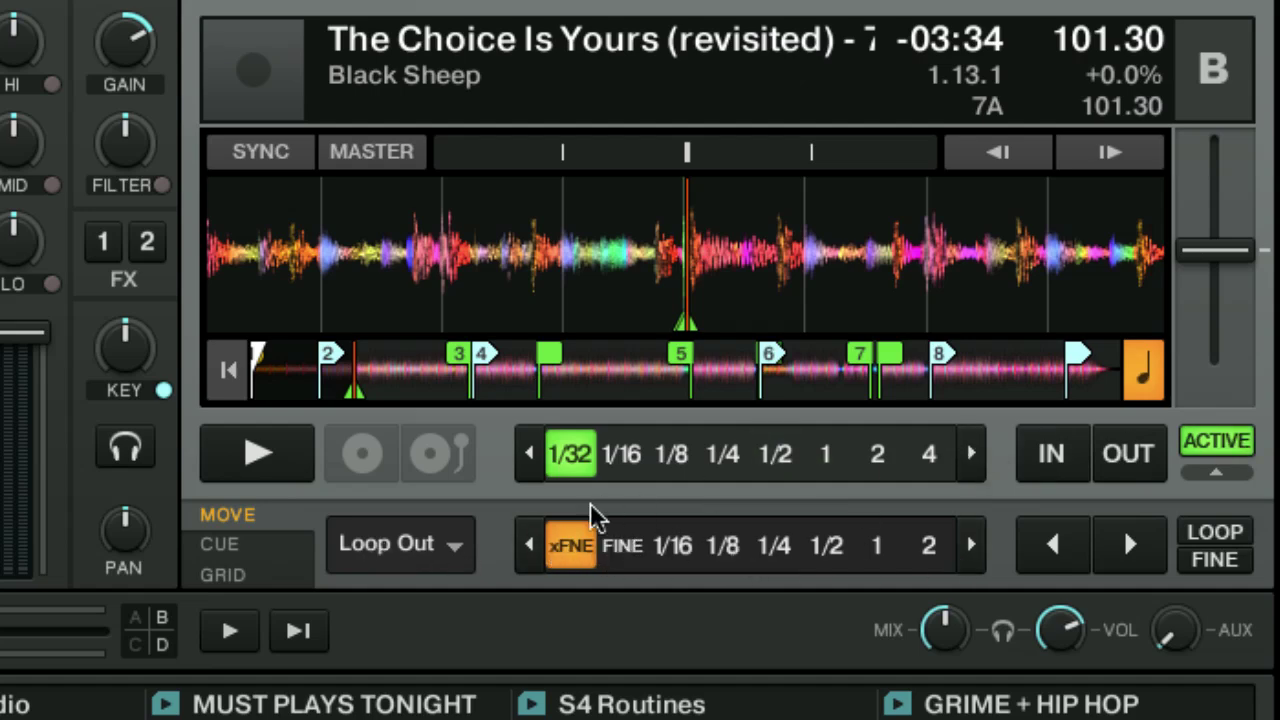
Step: Set deck B's move mode to Loop Out and its move size to xFNE
click(451, 552)
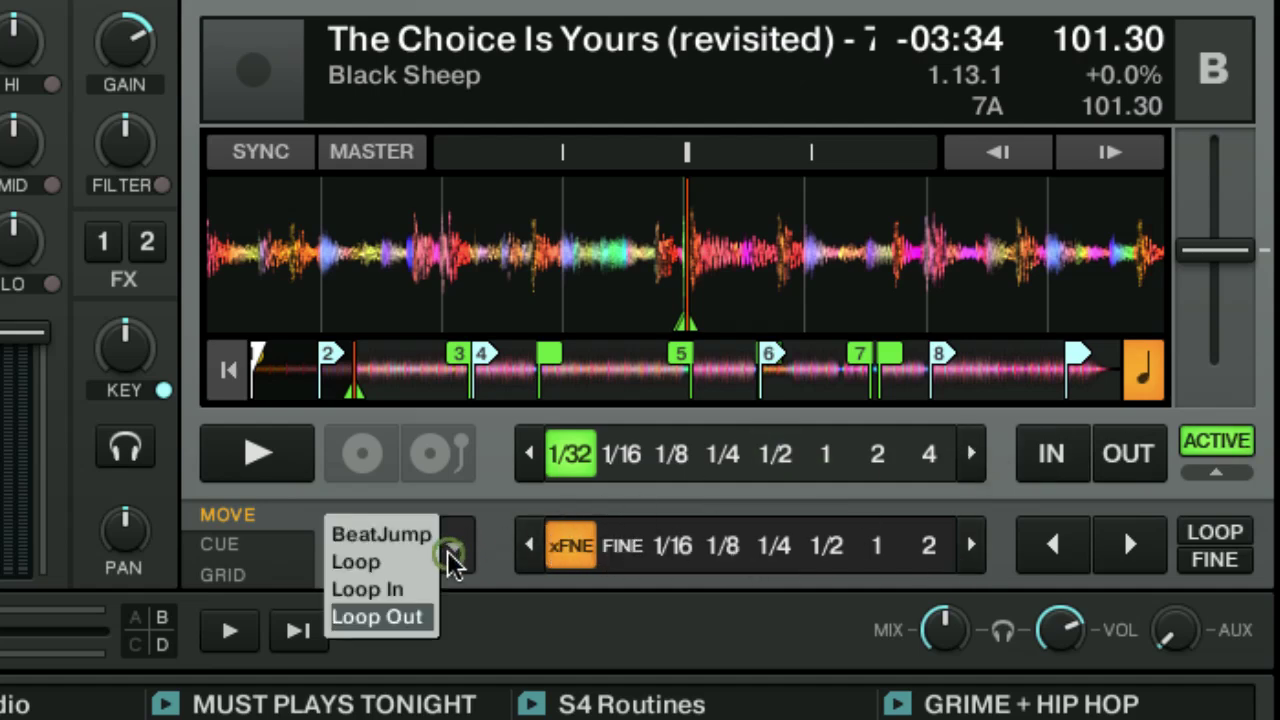
click(399, 616)
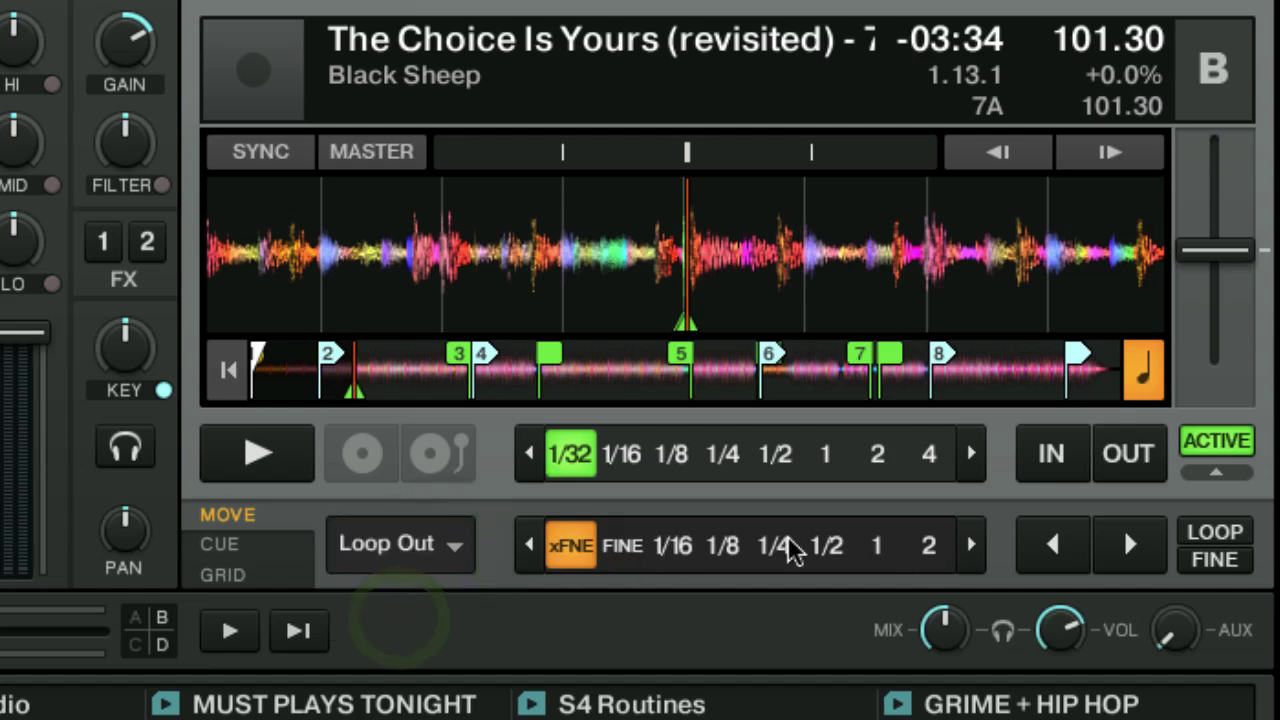
click(622, 545)
click(584, 545)
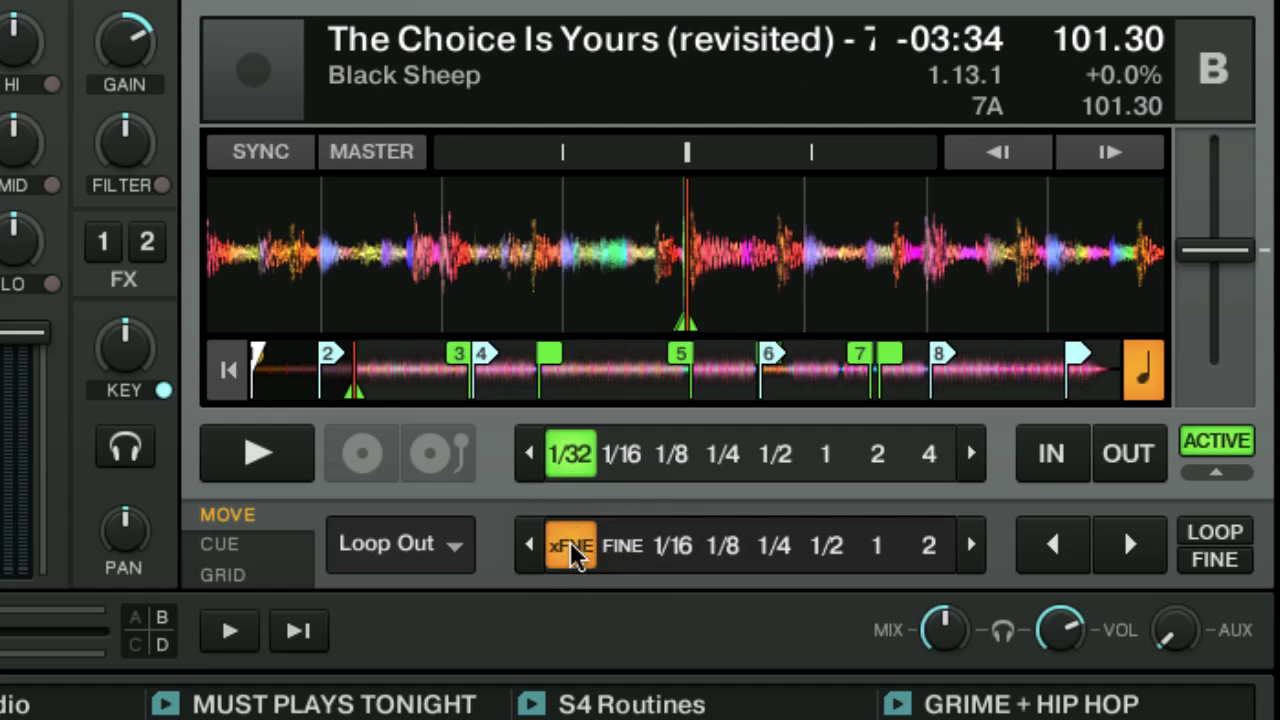
Step: Play deck B and nudge its loop-out point repeatedly backward and forward to bend the tone, and stop the deck
click(262, 452)
click(1052, 541)
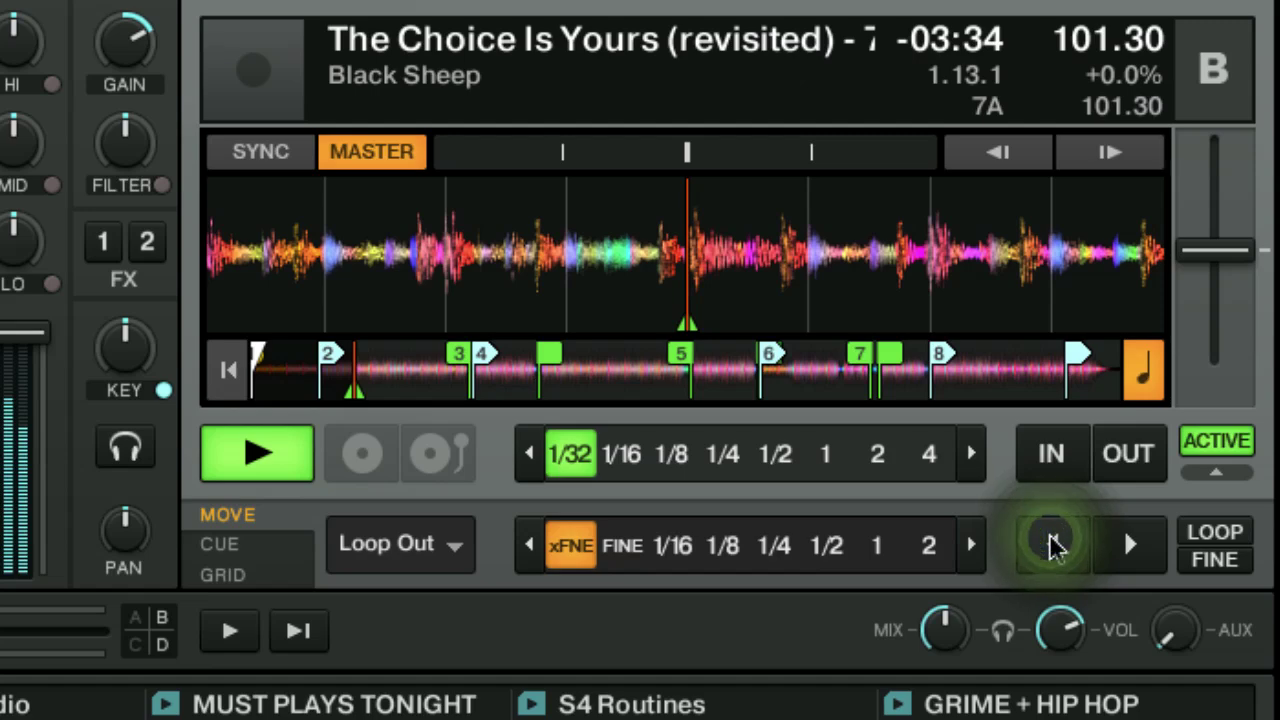
click(1126, 566)
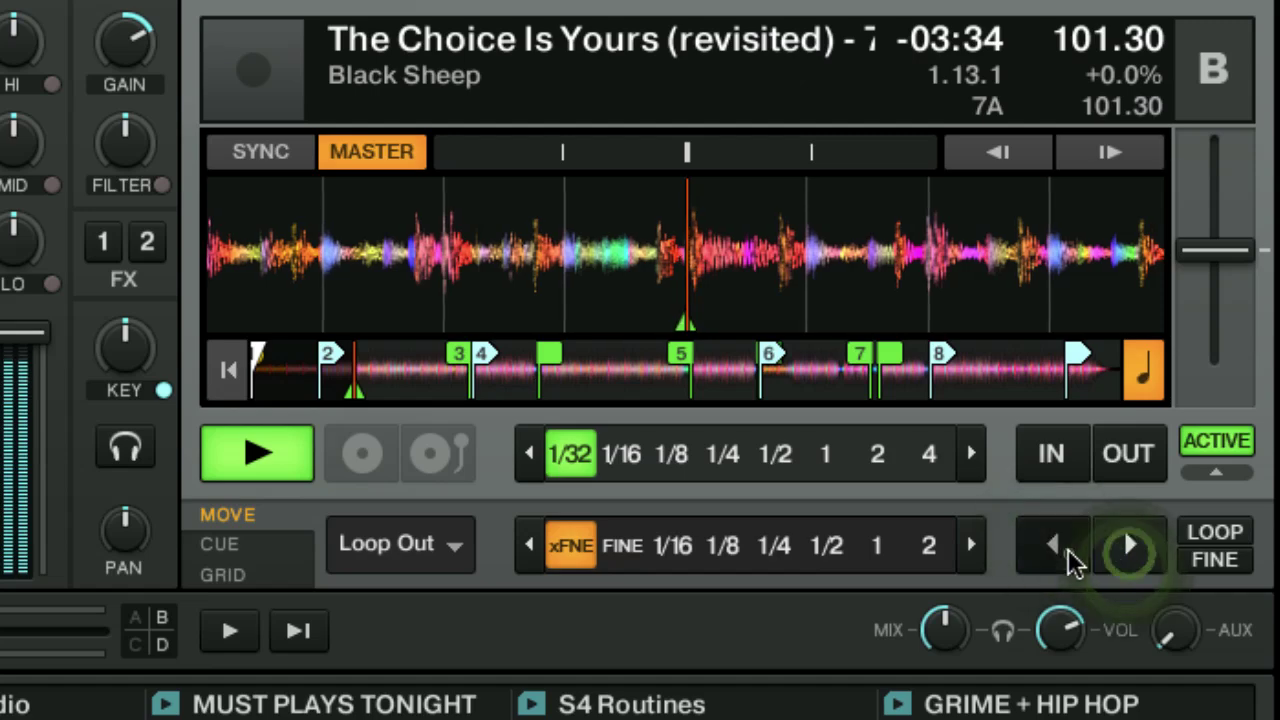
click(1071, 560)
click(1080, 552)
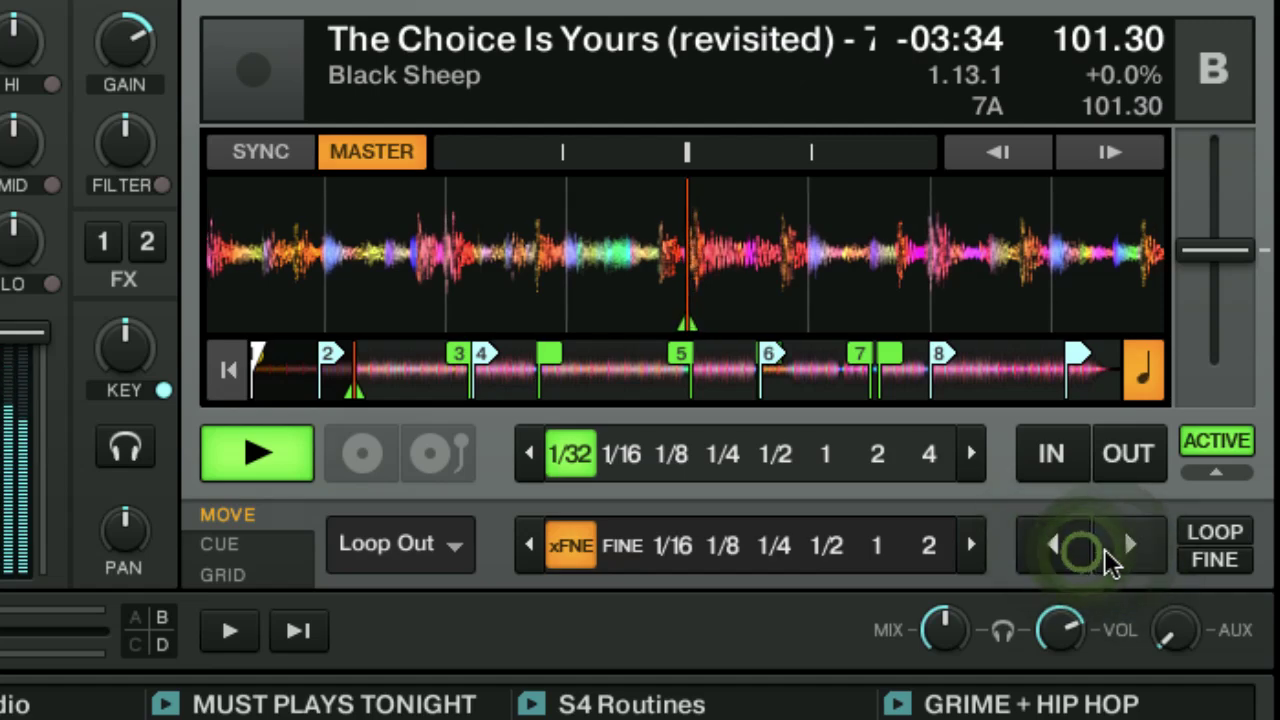
click(1122, 548)
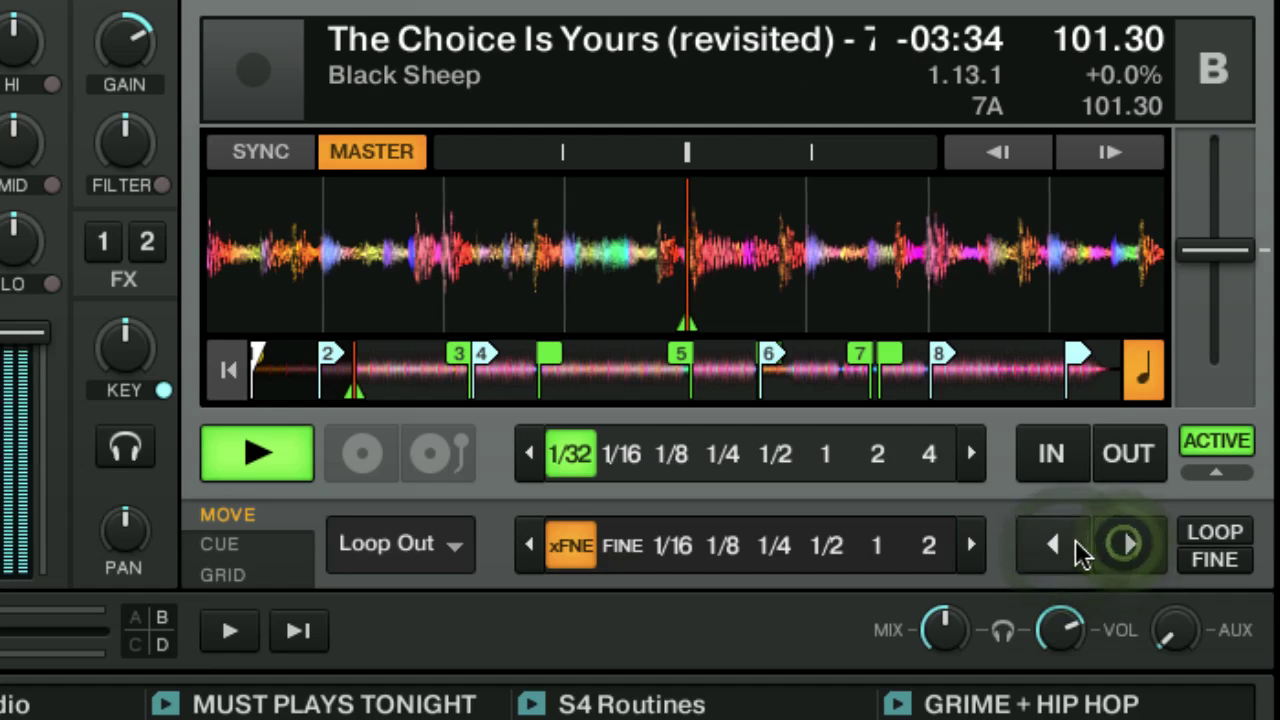
click(1080, 554)
click(1128, 546)
click(1077, 552)
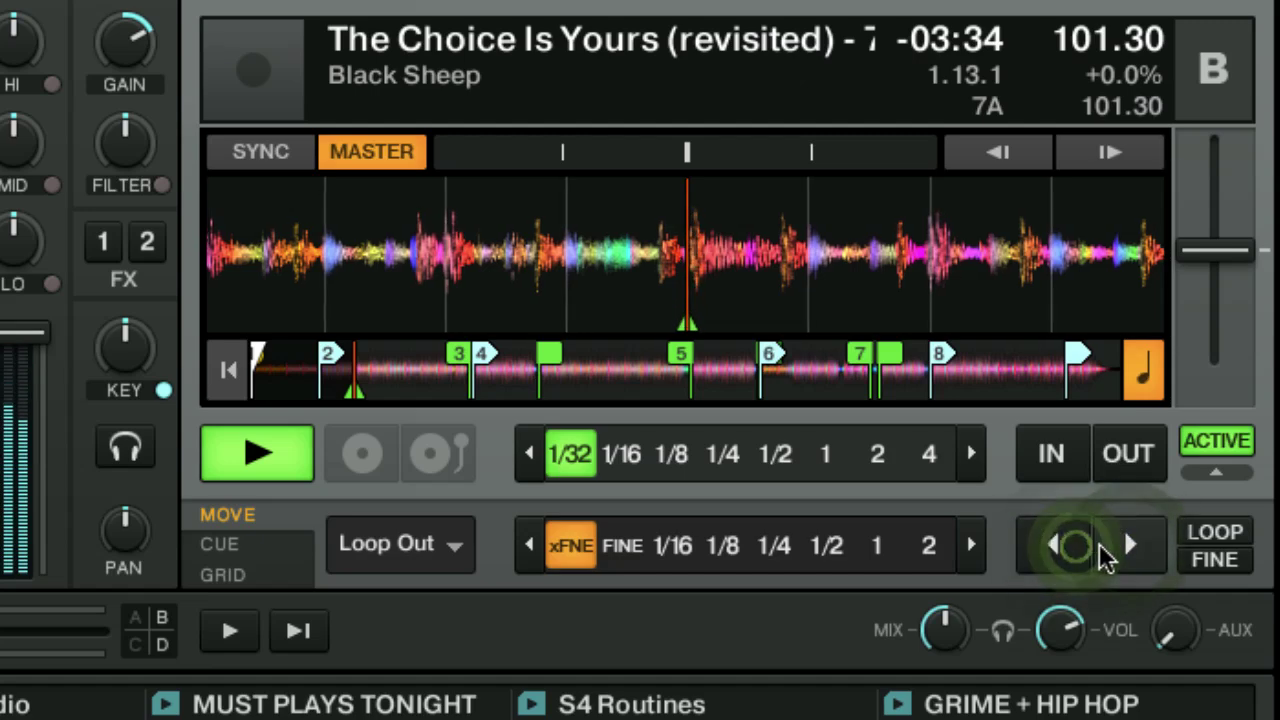
click(1124, 550)
click(1063, 551)
click(1124, 550)
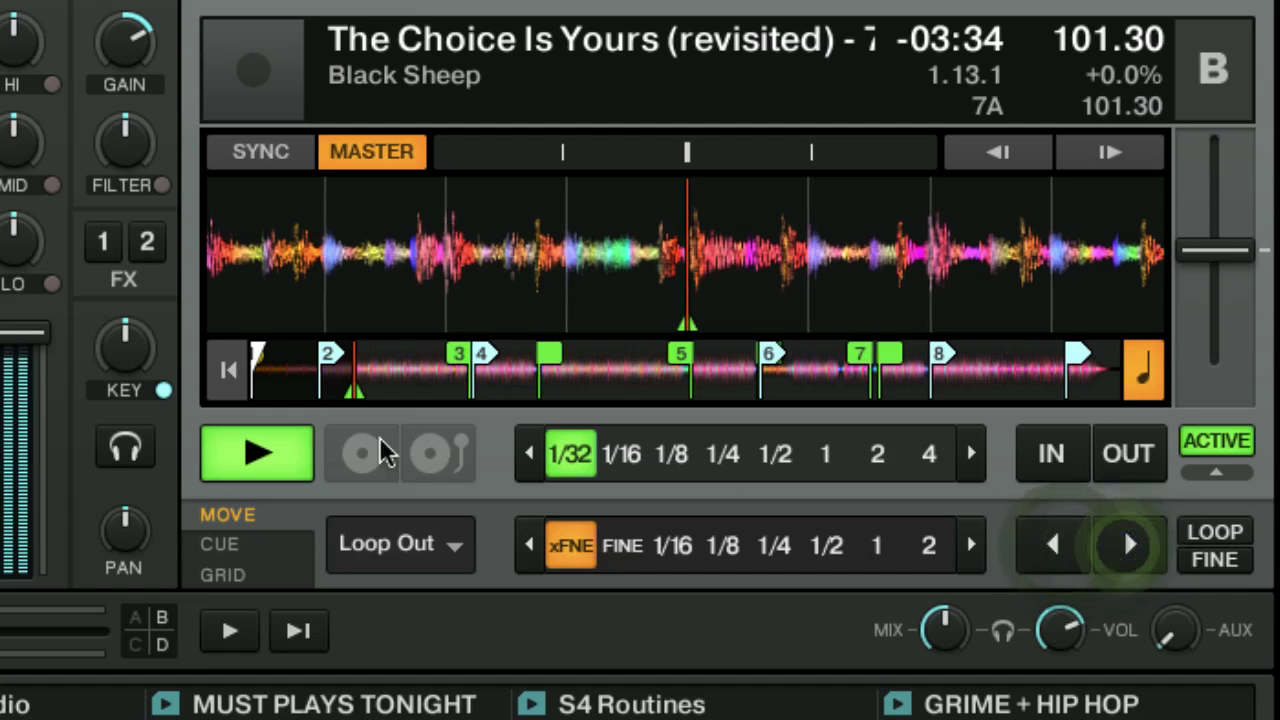
click(275, 448)
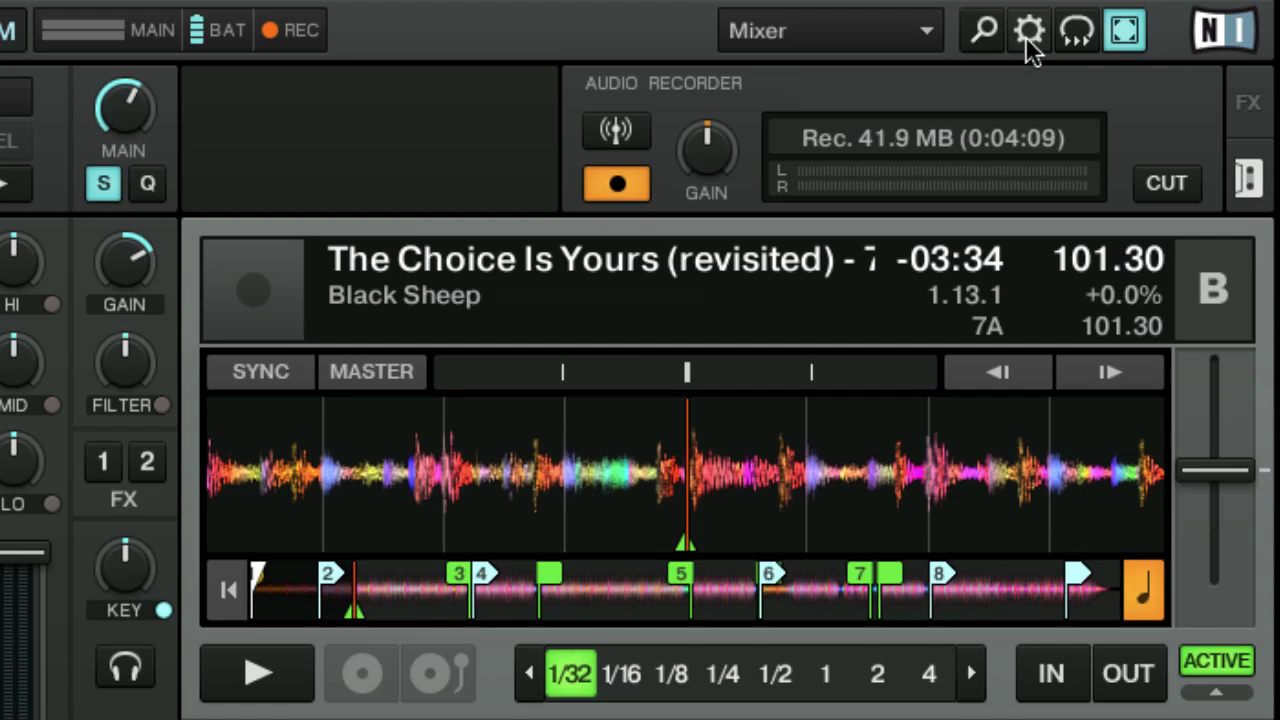
Step: Open the Controller Manager preferences and select the Generic Keyboard device
click(1030, 33)
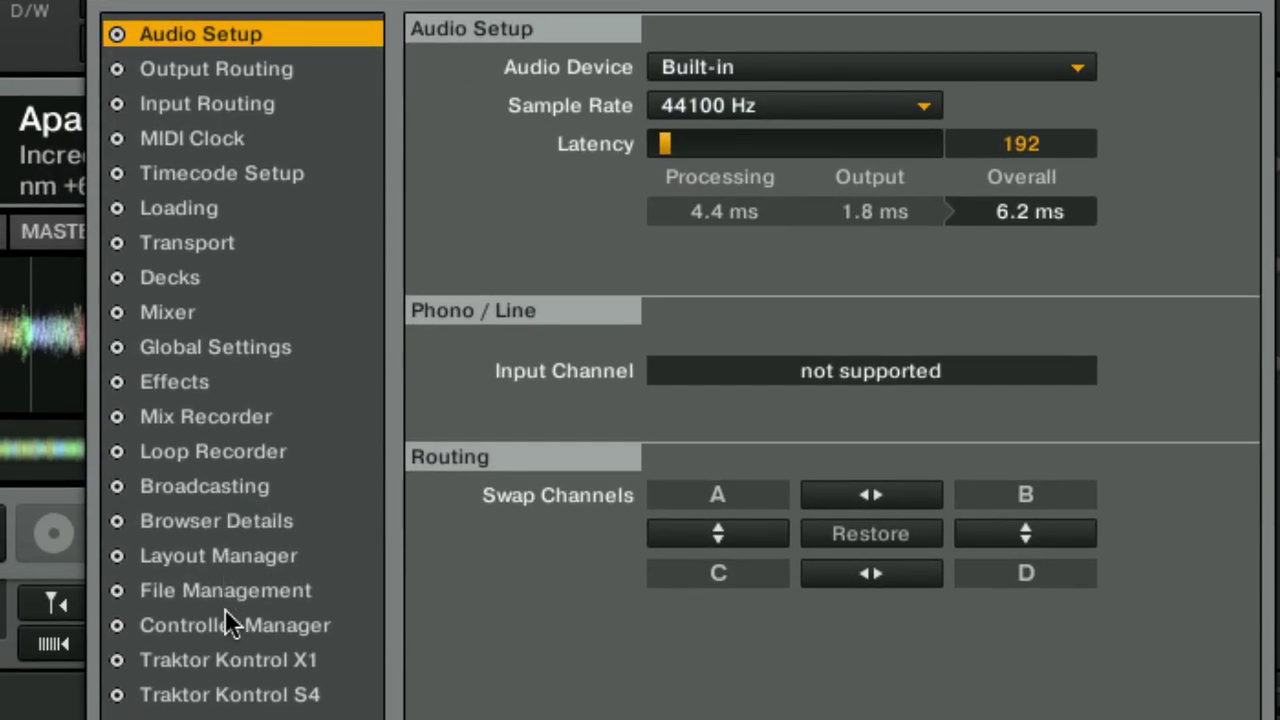
click(200, 660)
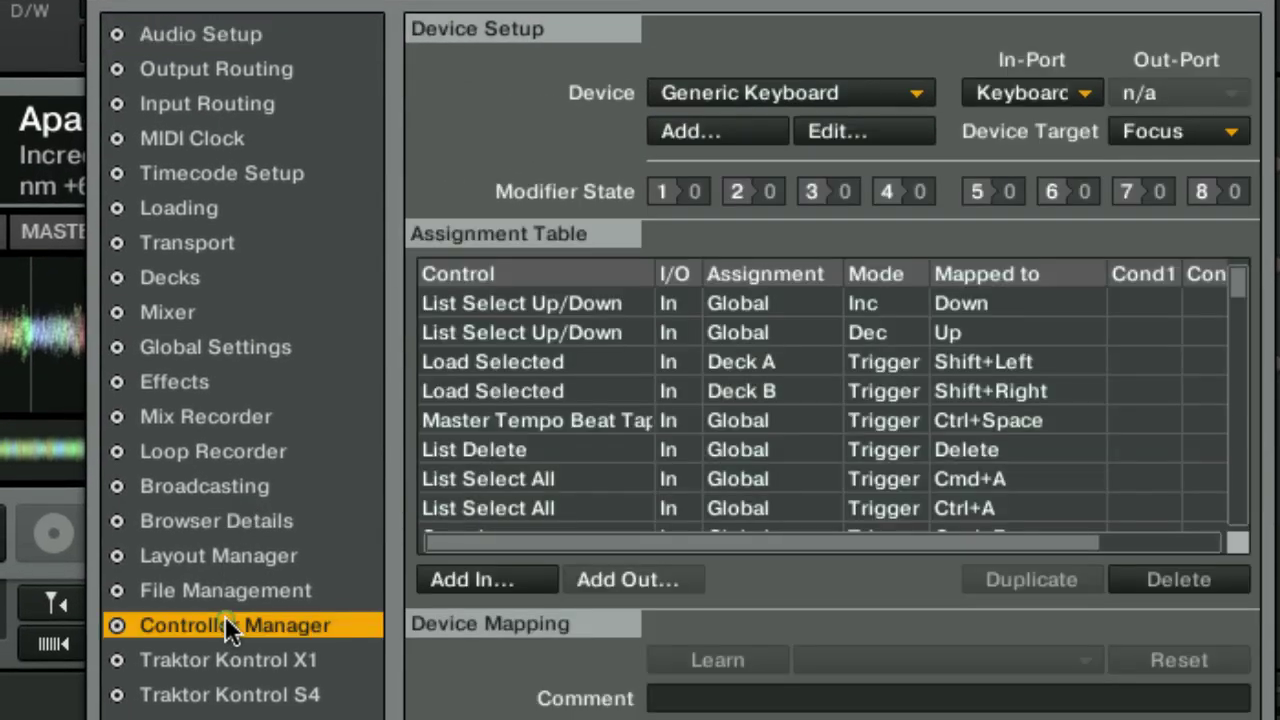
click(763, 94)
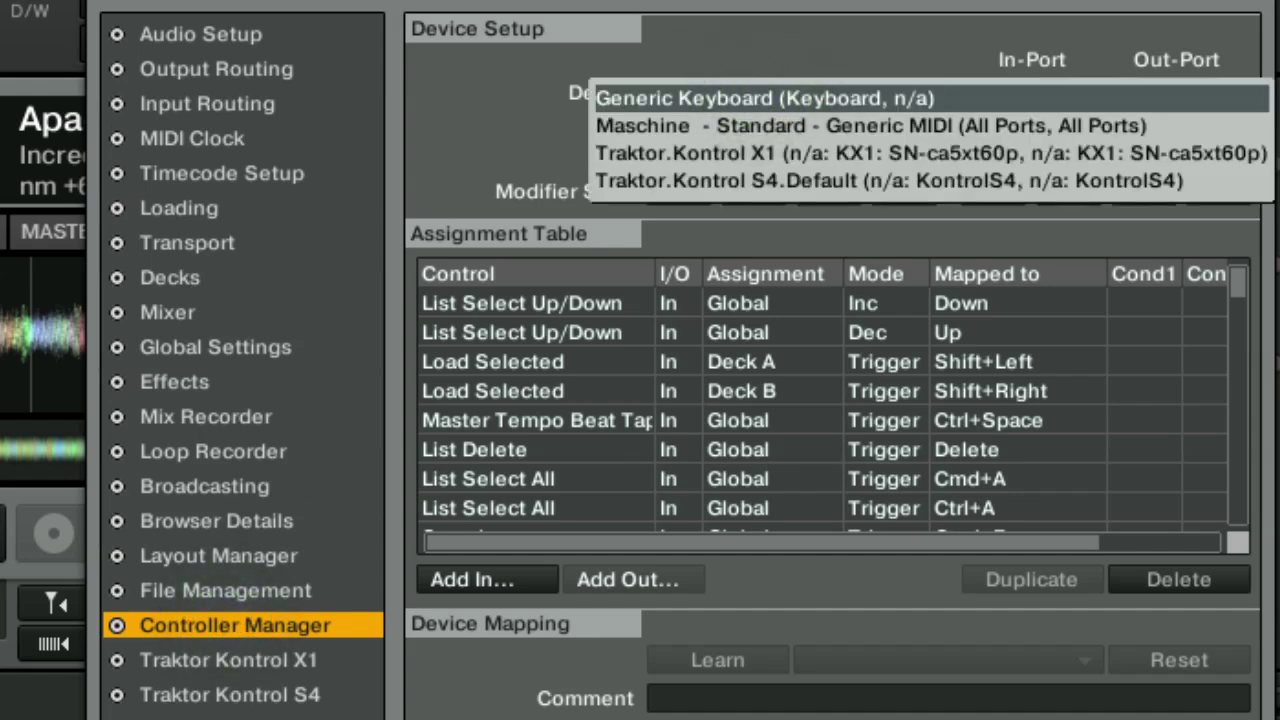
click(737, 97)
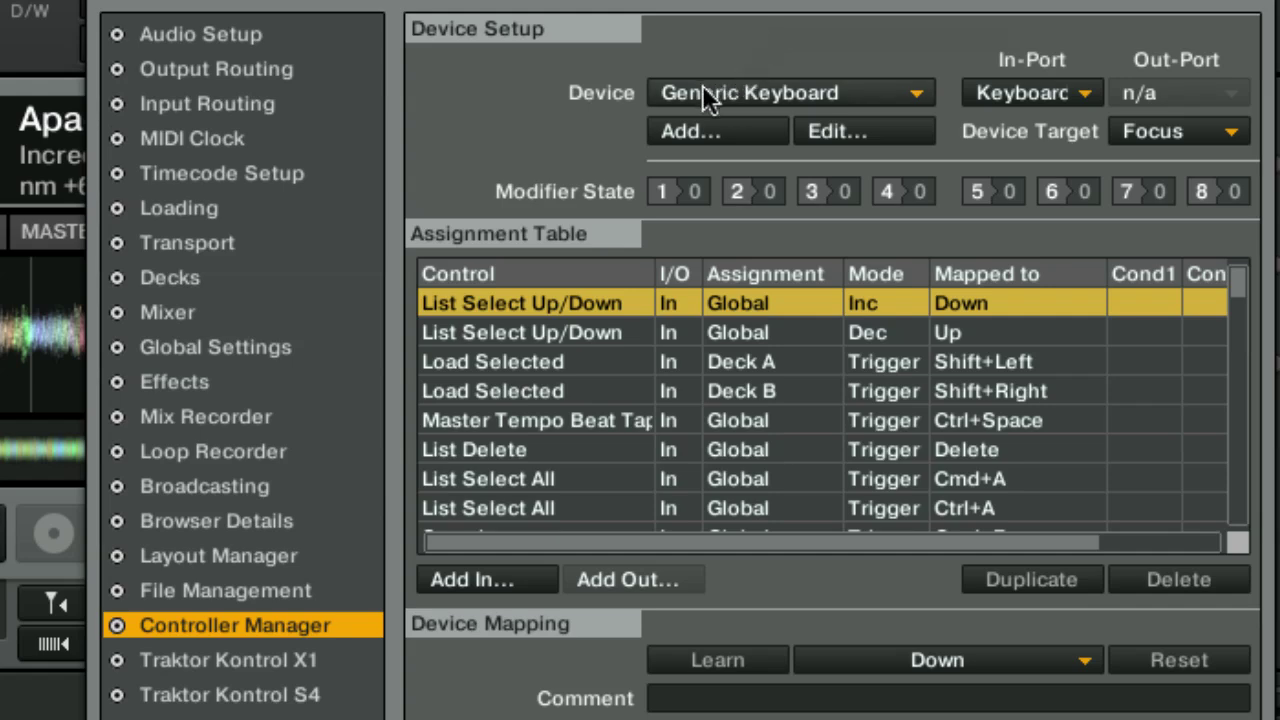
Step: Edit the Generic Keyboard device's comment to "amazing" and keep that device selected
click(852, 134)
click(840, 128)
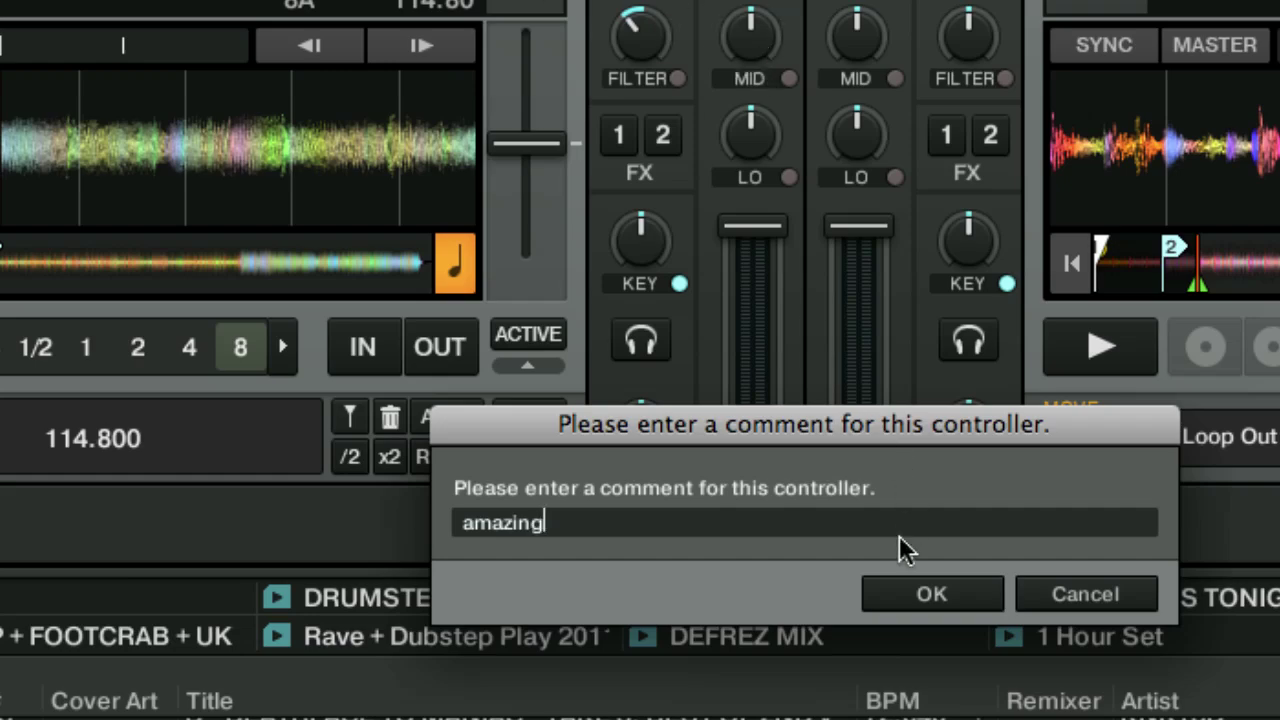
click(905, 597)
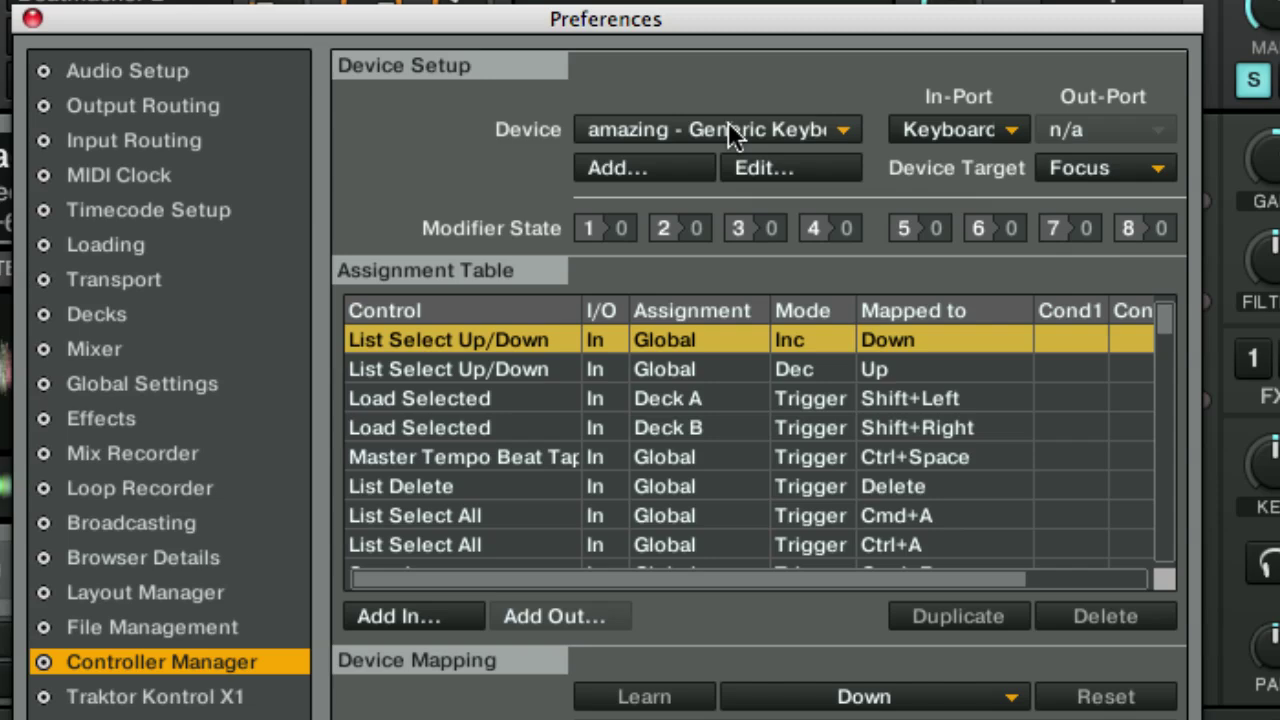
click(728, 121)
click(706, 126)
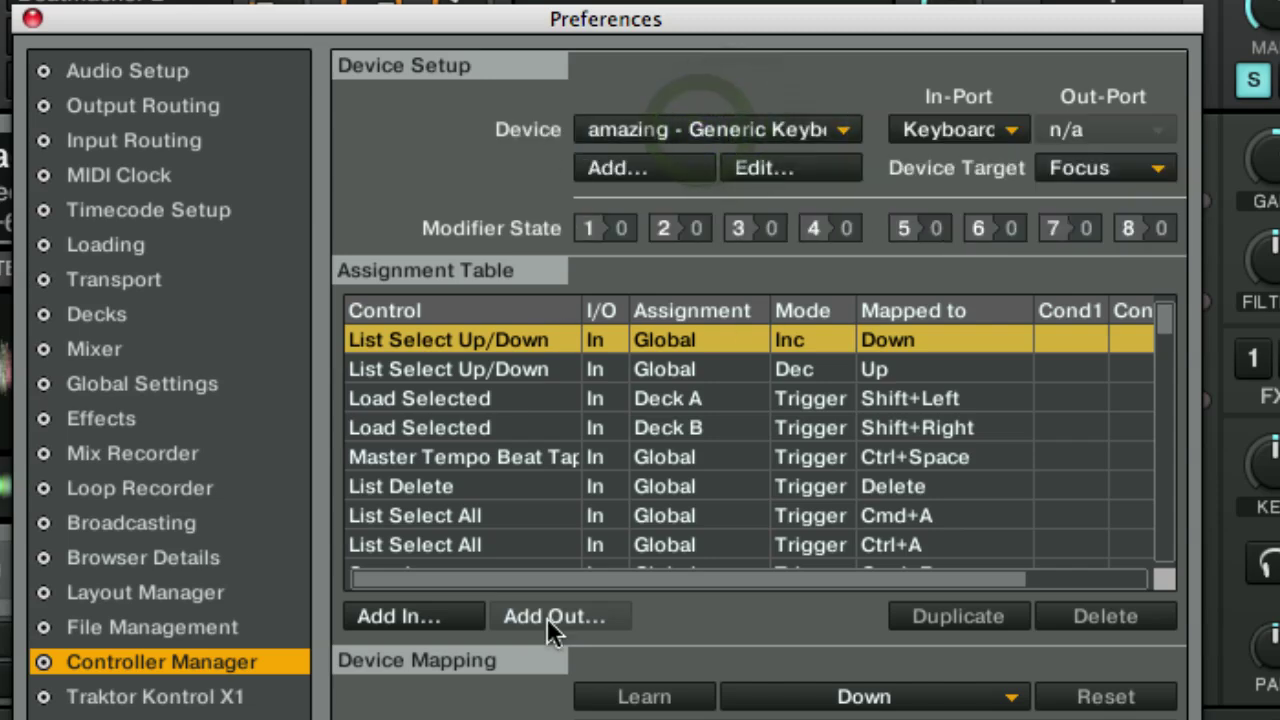
Step: Add a Cue/Loop Move input control from the Cue/Loops group to the keyboard's assignment table
drag(1163, 316, 1160, 572)
click(437, 618)
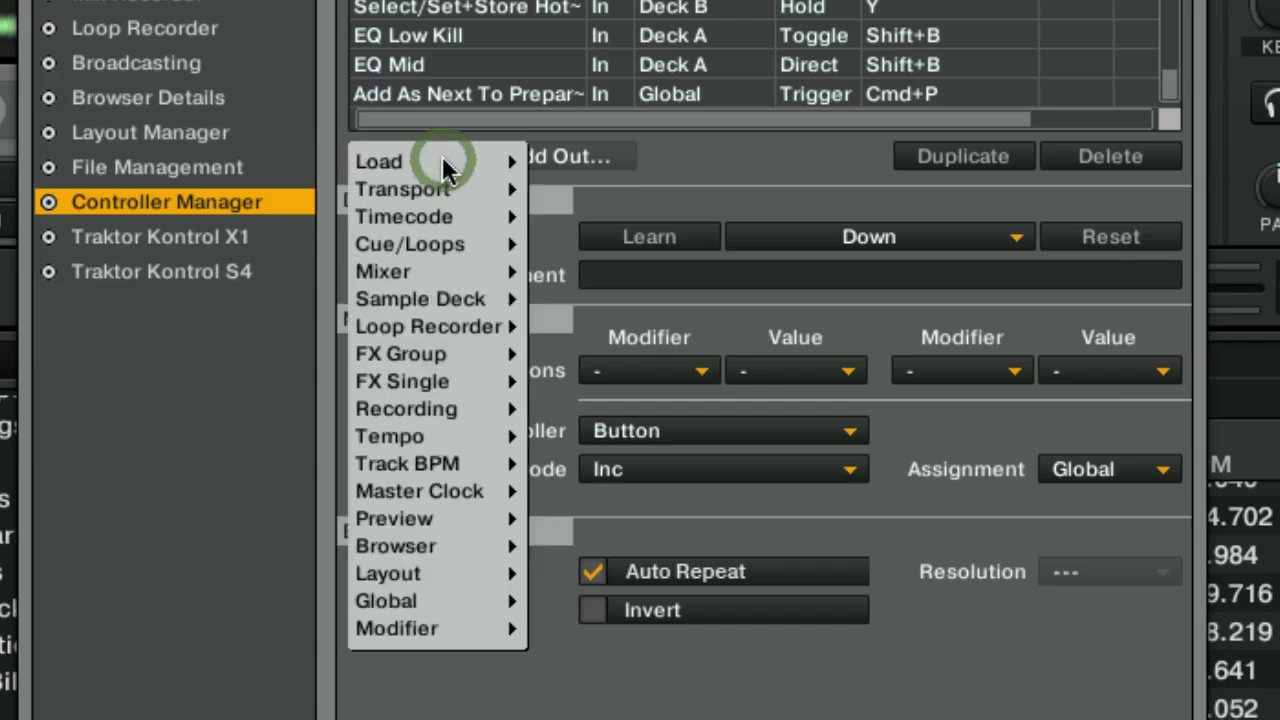
mouse_move(437, 247)
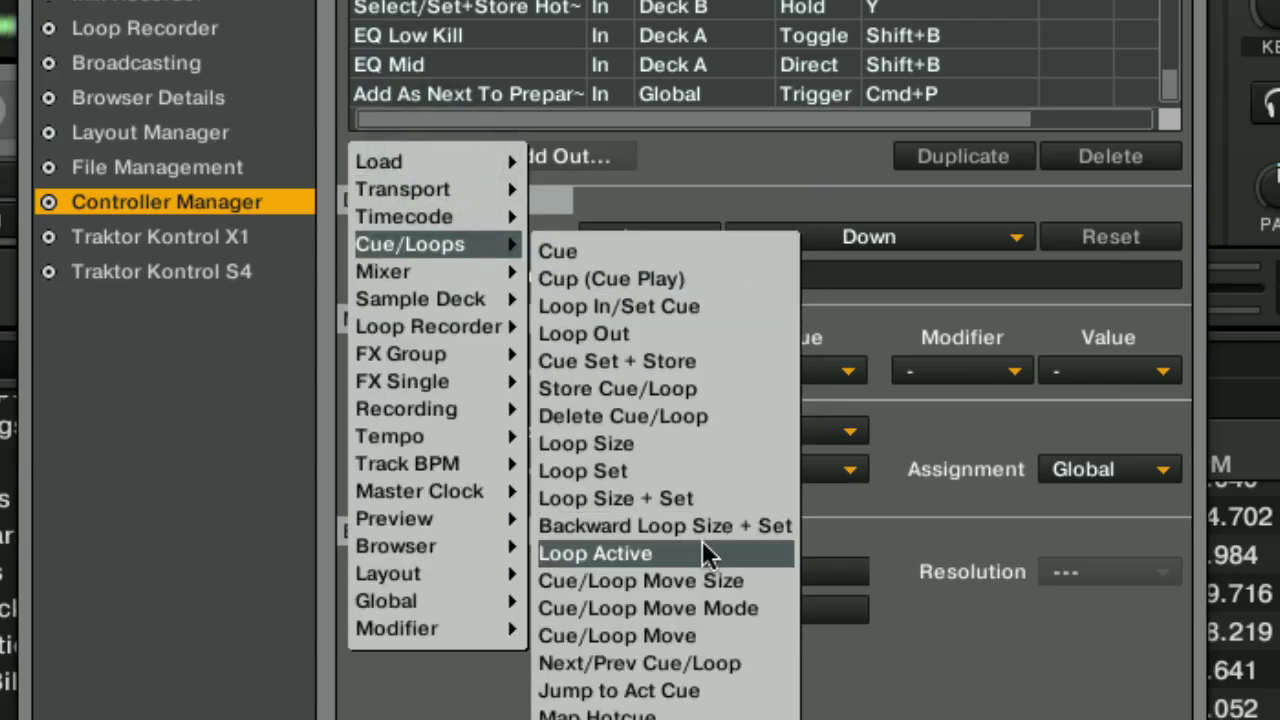
click(691, 633)
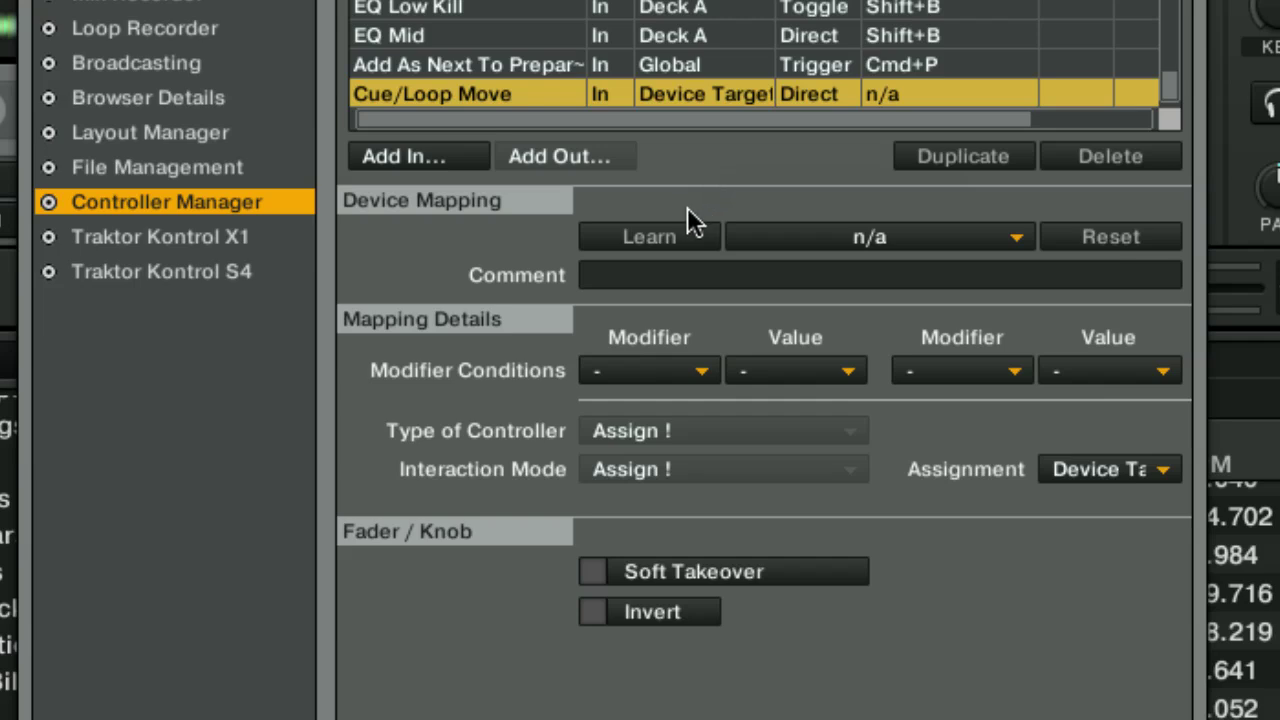
Step: Map the Cue/Loop Move control to Shift+, with interaction mode Dec and the assignment Deck B
click(676, 237)
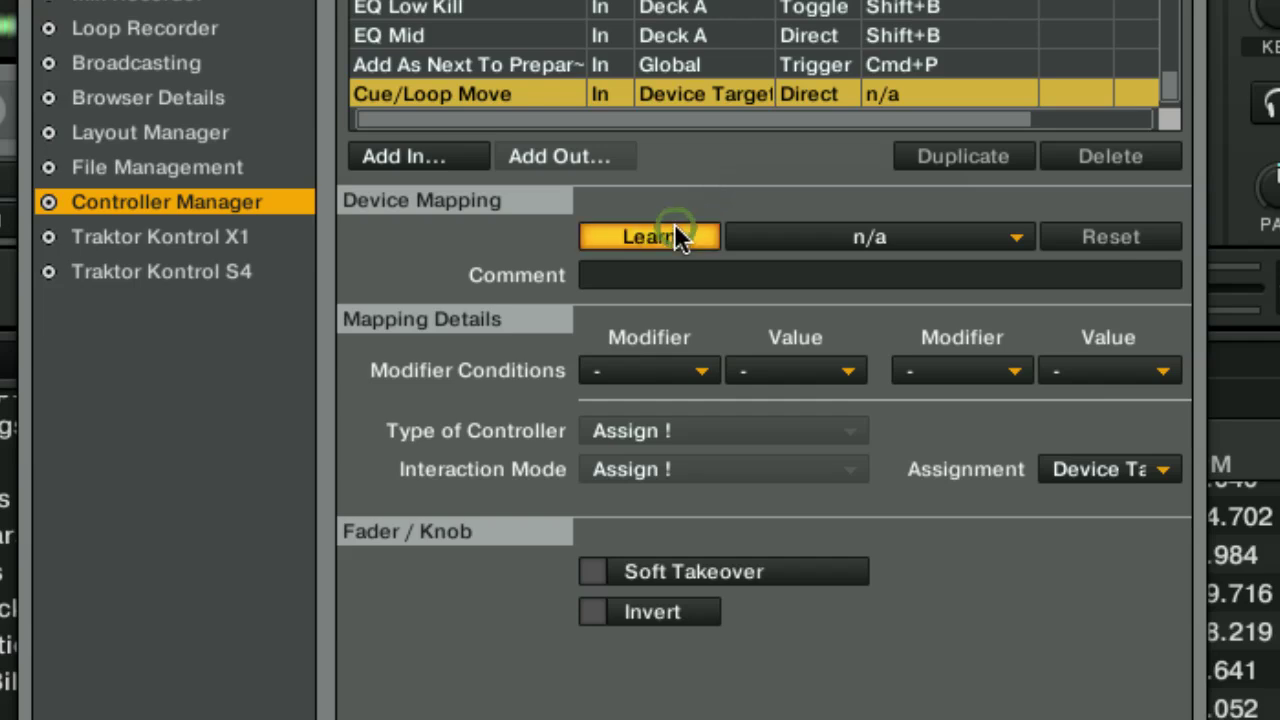
key(shift+comma)
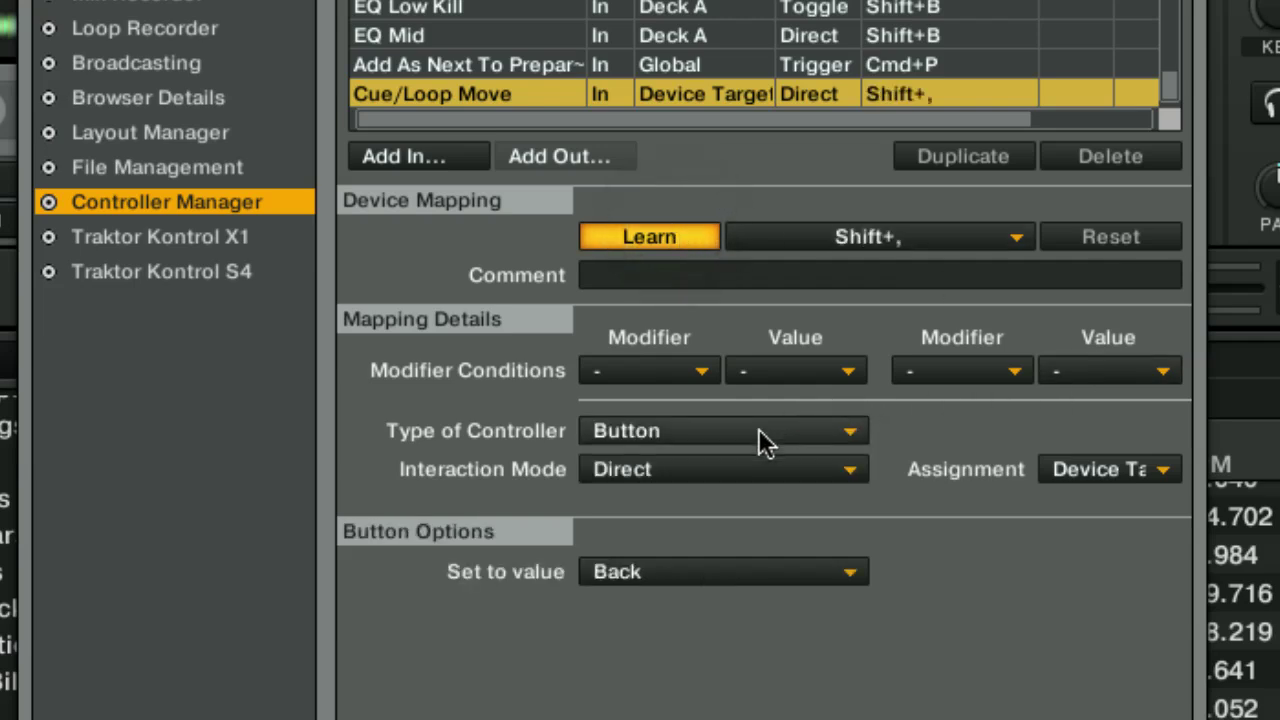
click(732, 464)
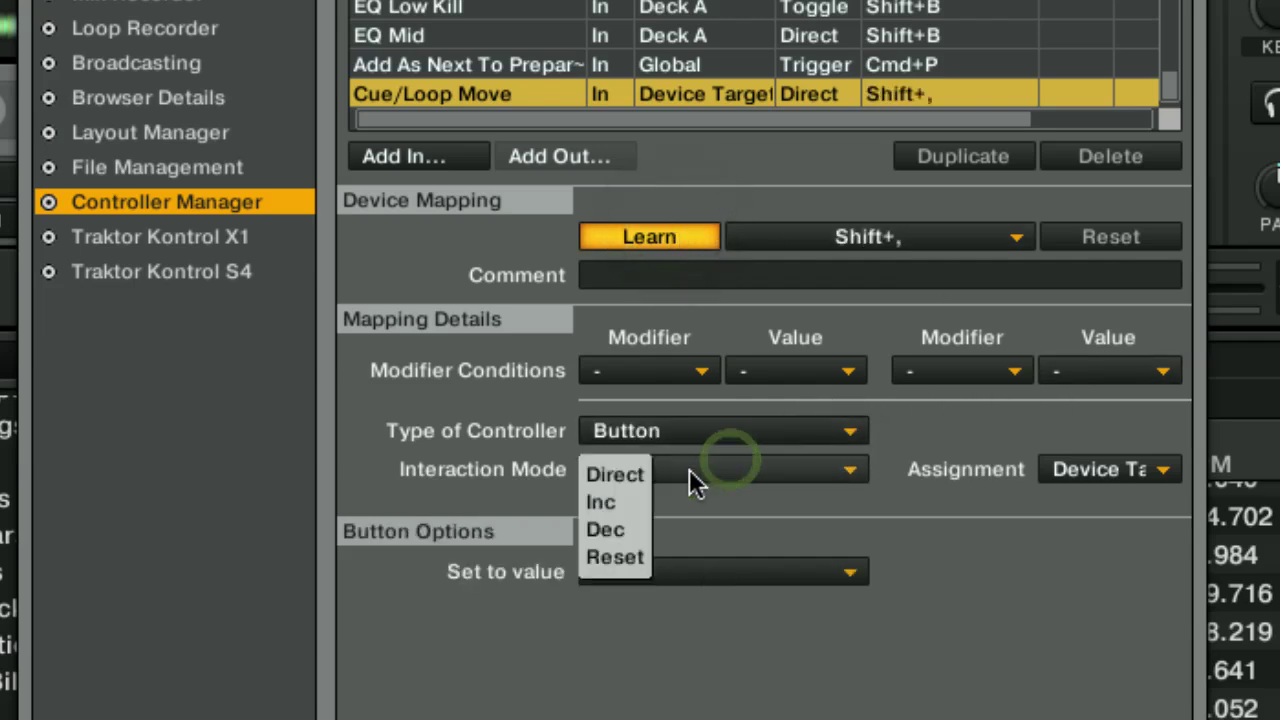
click(610, 529)
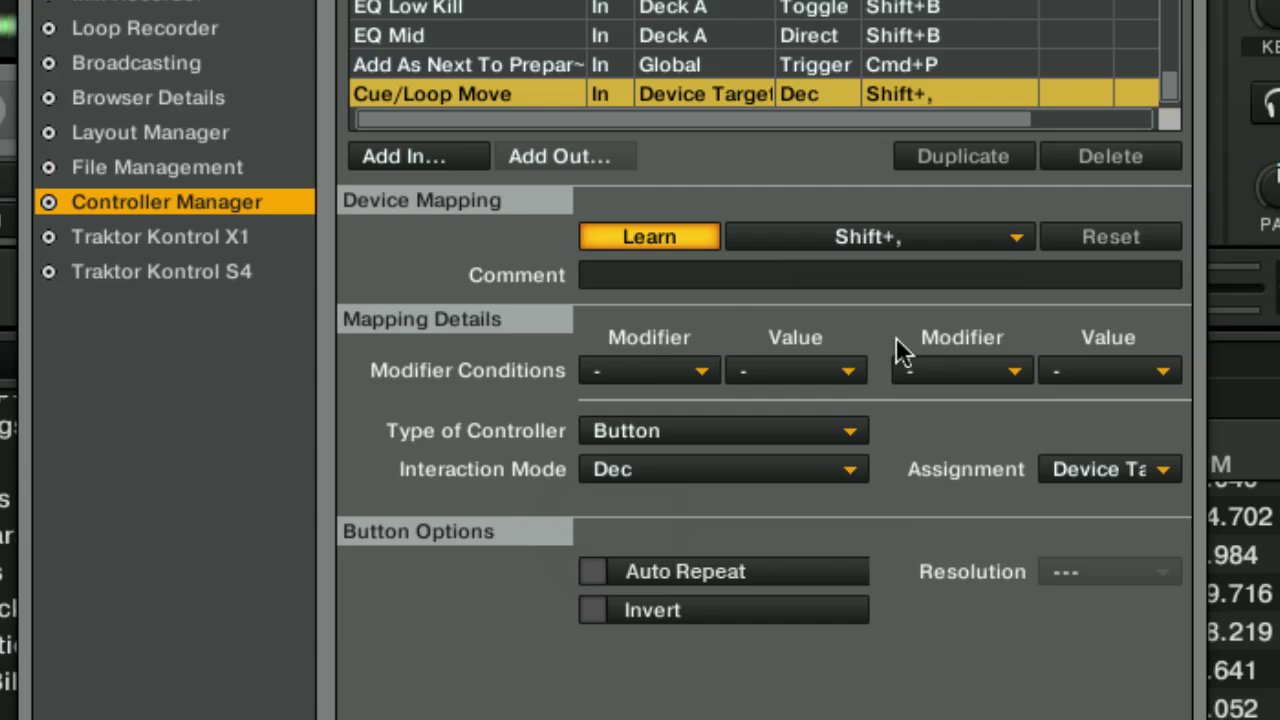
click(1110, 475)
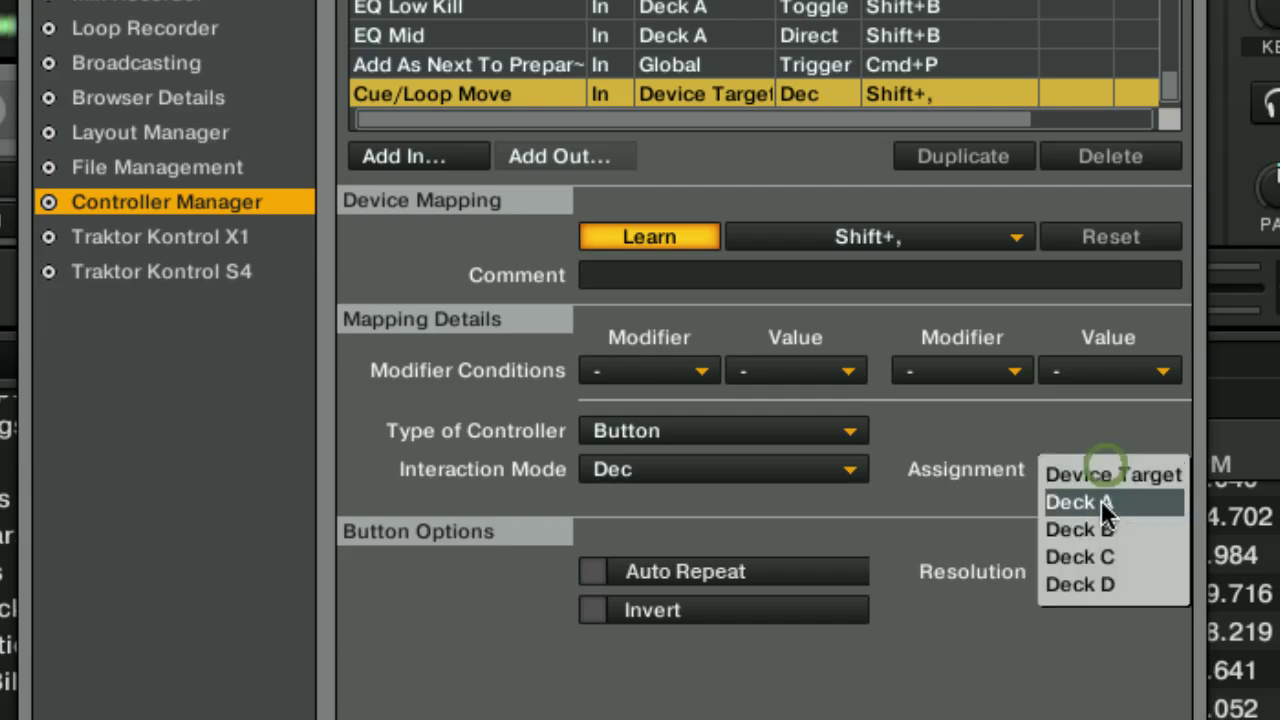
click(1078, 529)
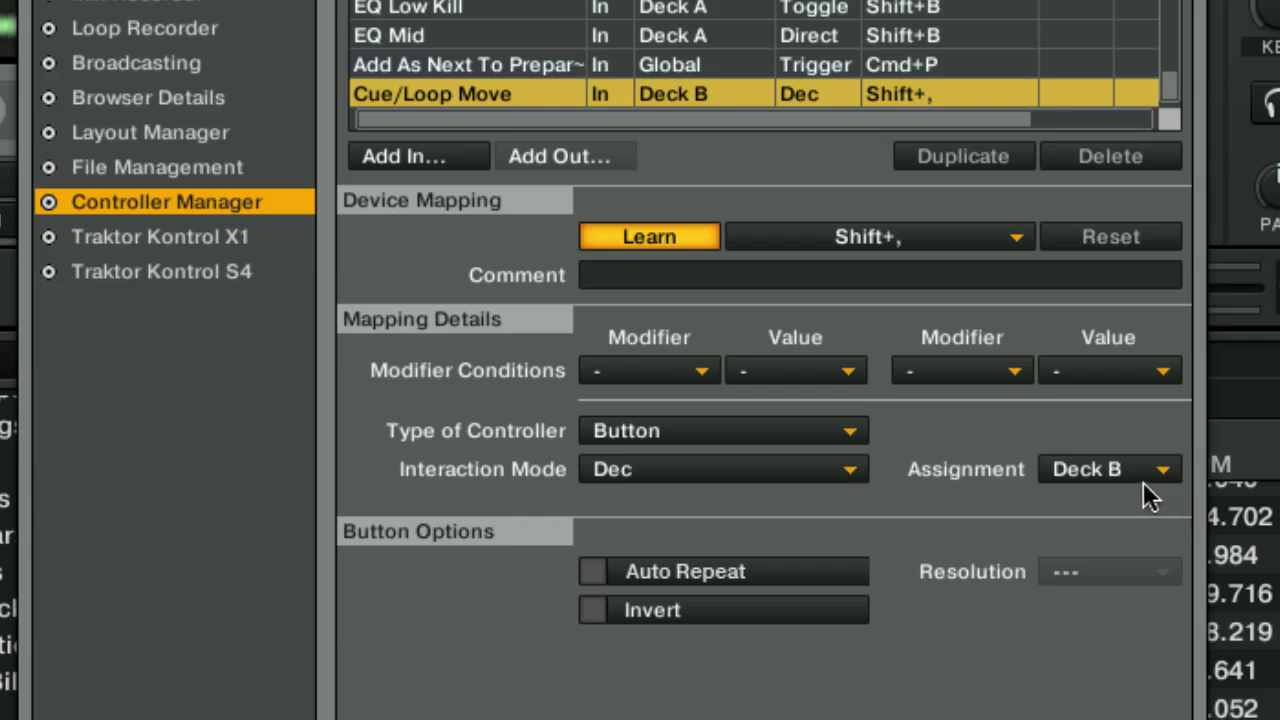
click(672, 238)
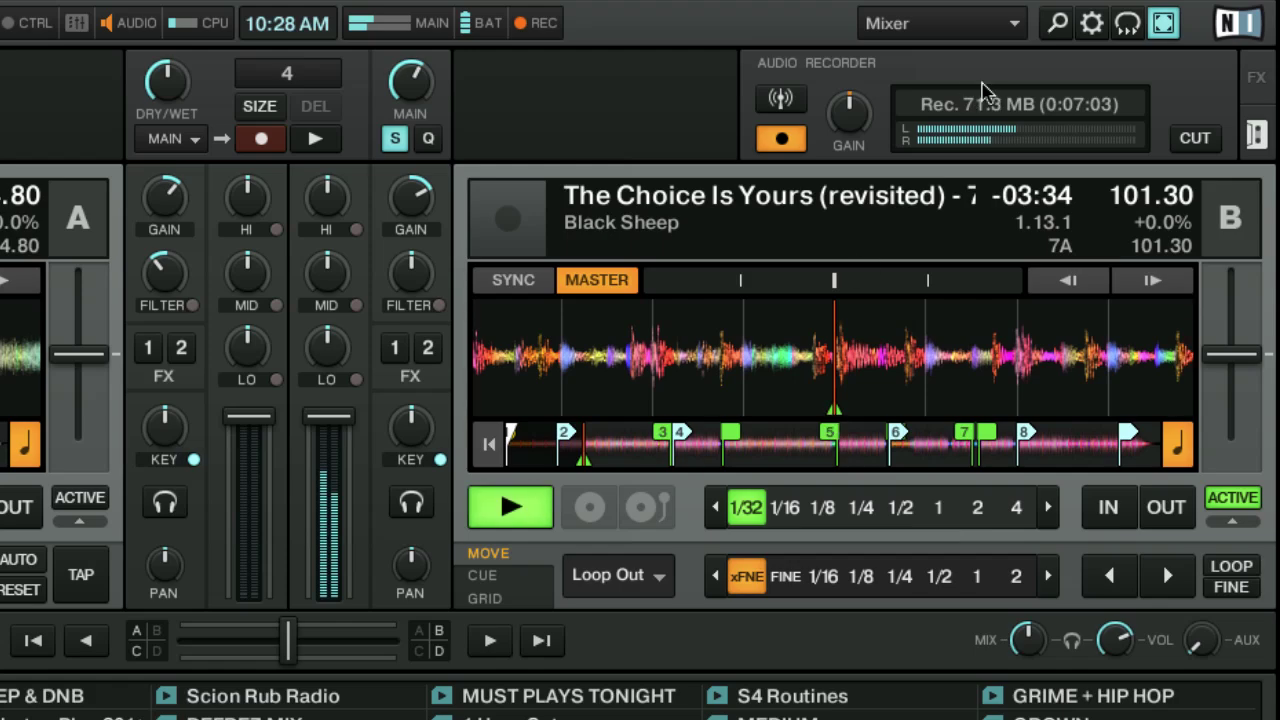
Step: Stop deck B and duplicate its Cue/Loop Move mapping in the Controller Manager
key(space)
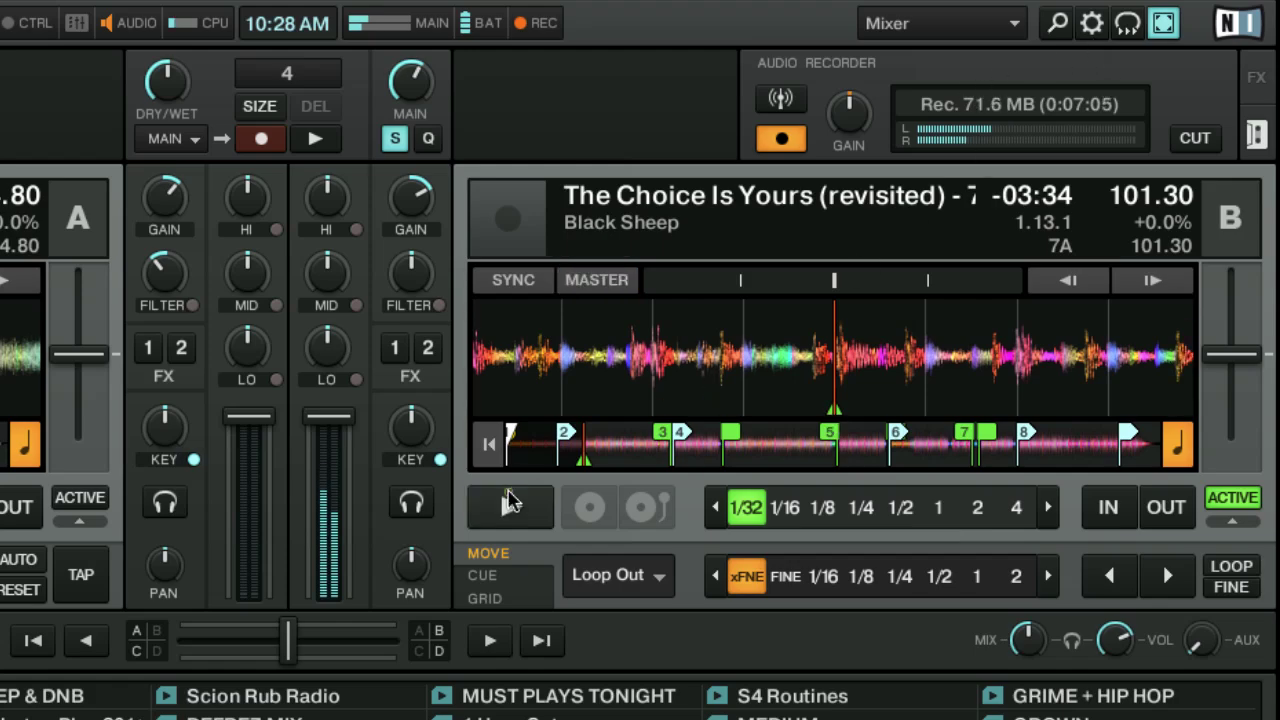
click(1091, 25)
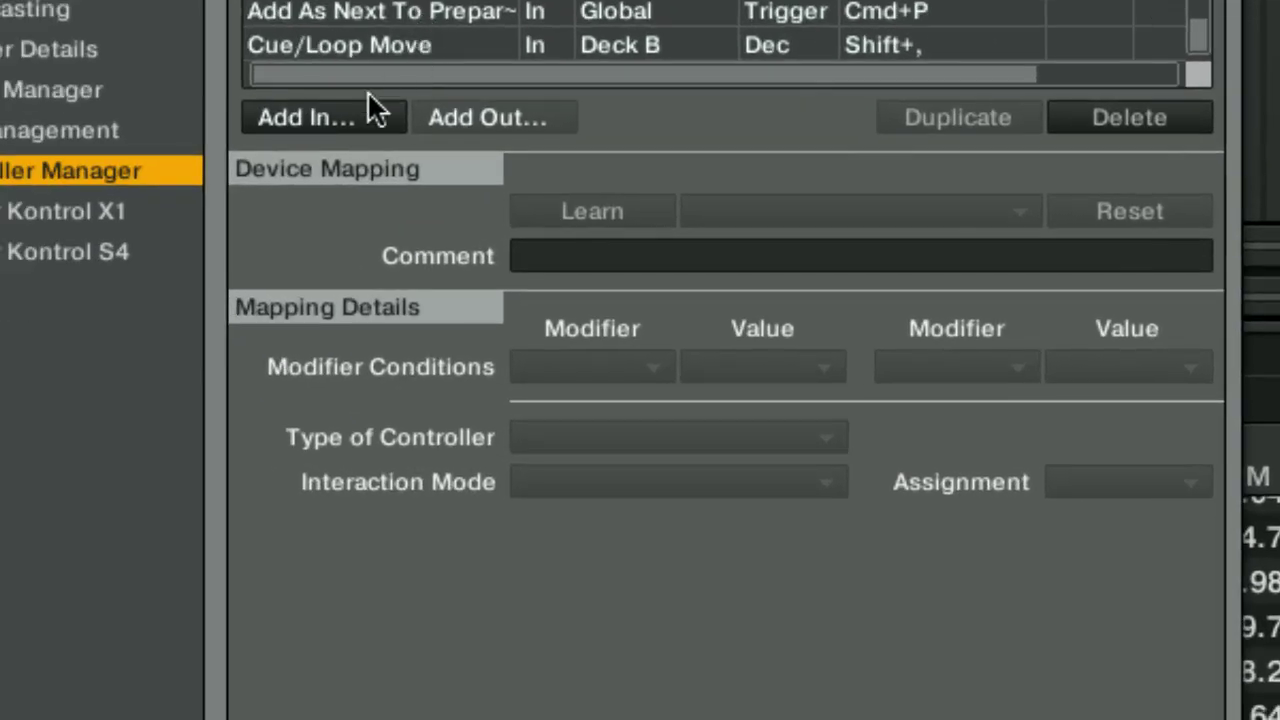
click(403, 45)
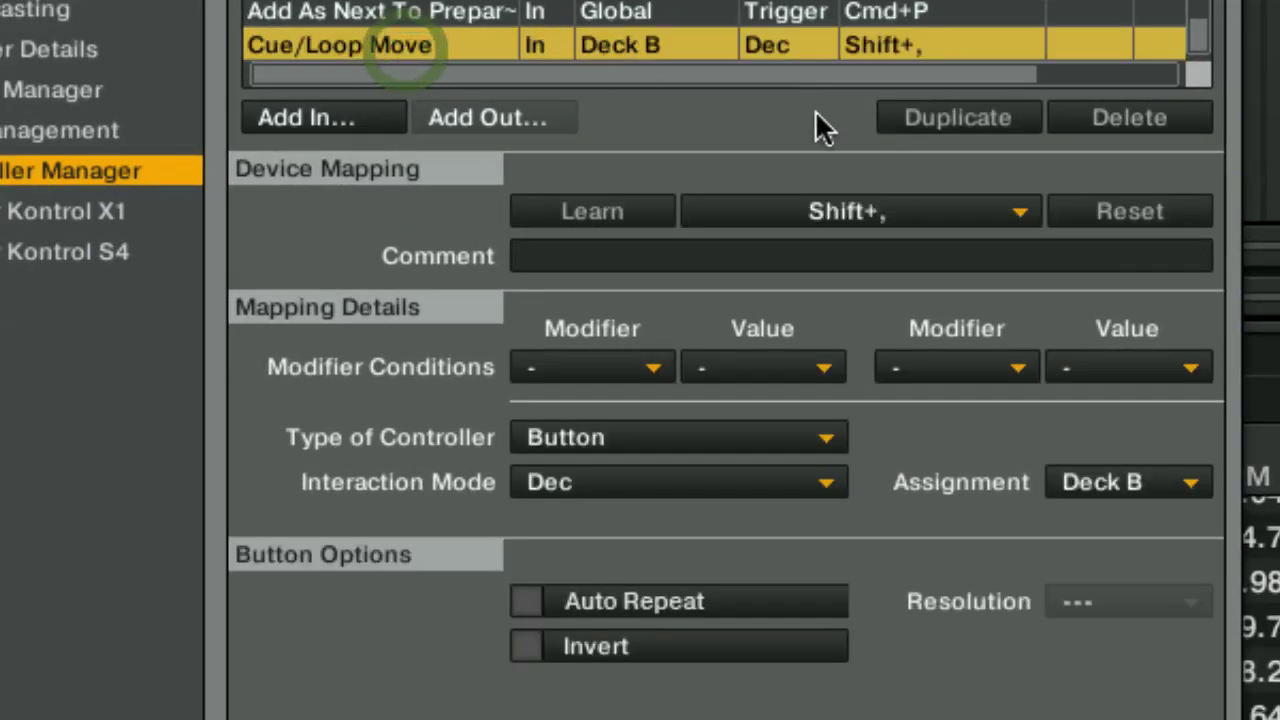
click(935, 118)
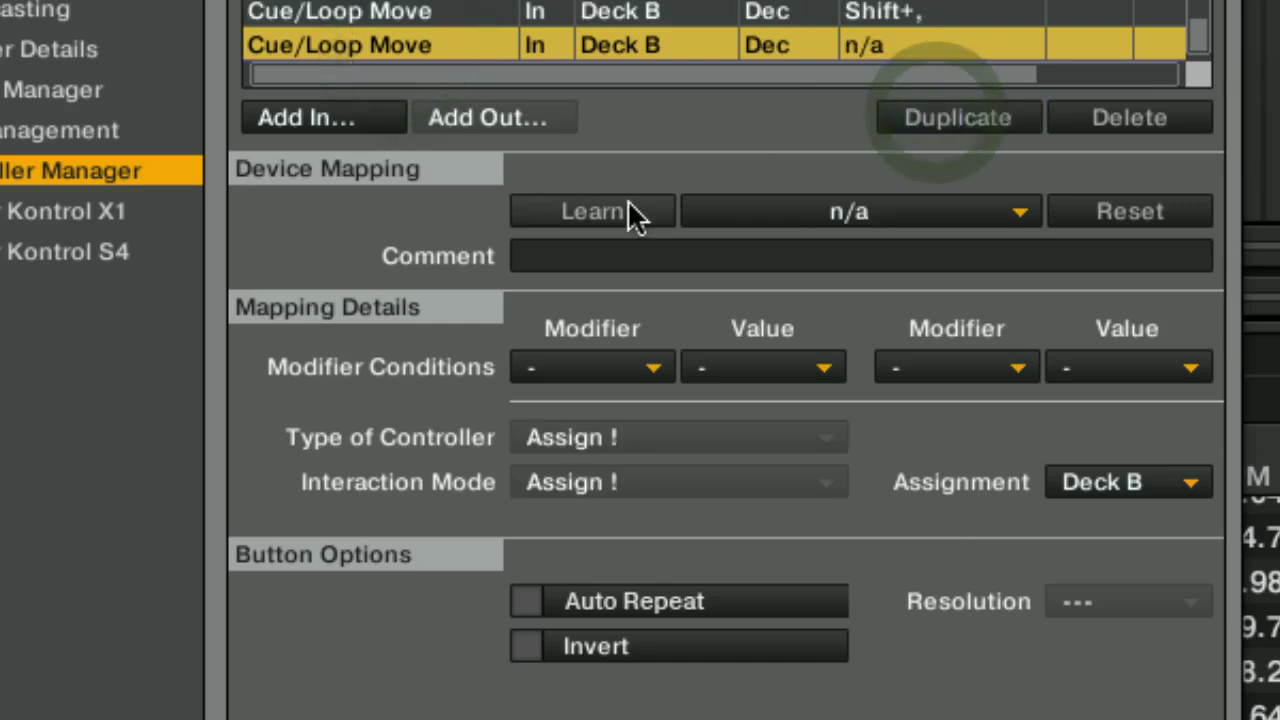
Step: Map the duplicated Cue/Loop Move control to Shift+. and set its interaction mode to Inc
click(630, 212)
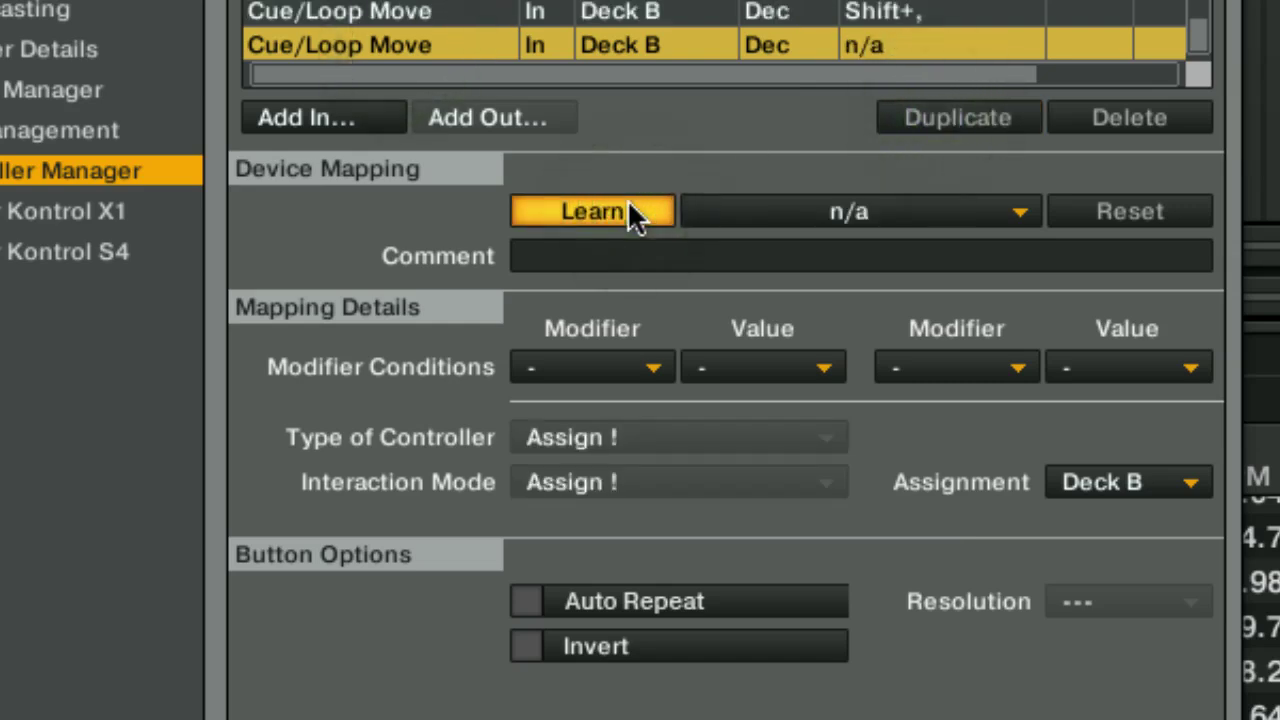
key(shift+period)
click(630, 212)
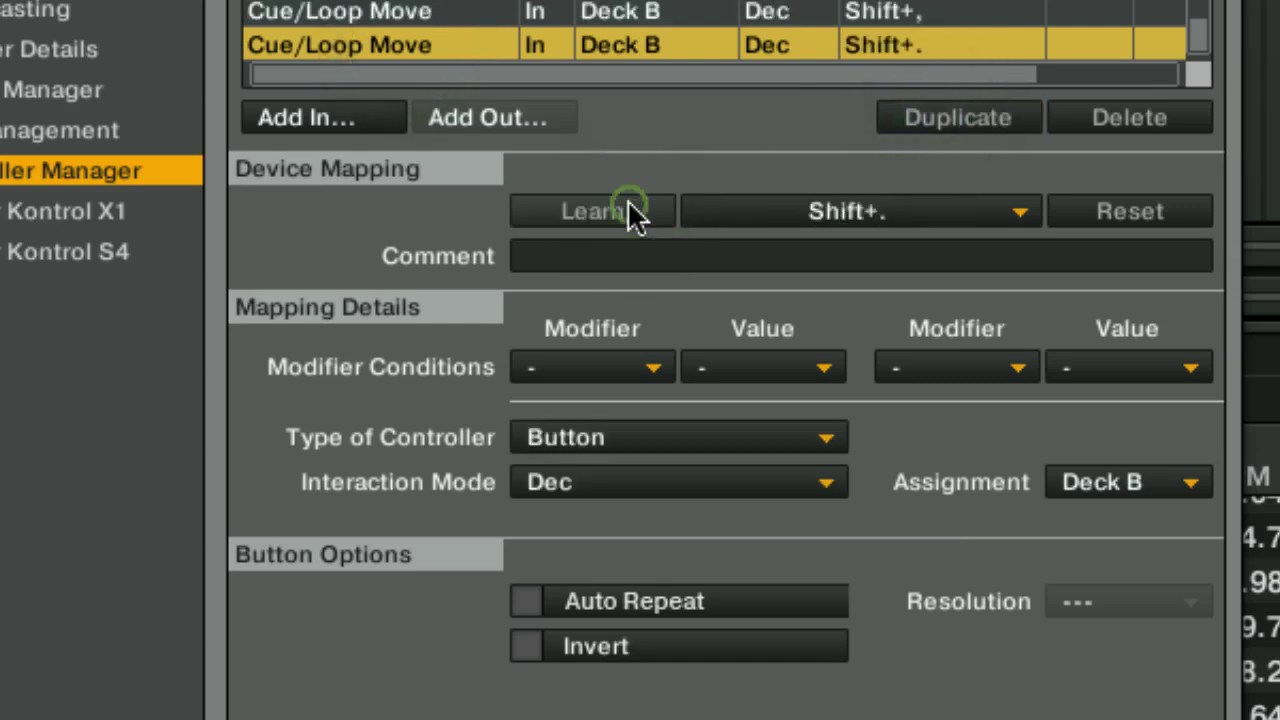
click(685, 481)
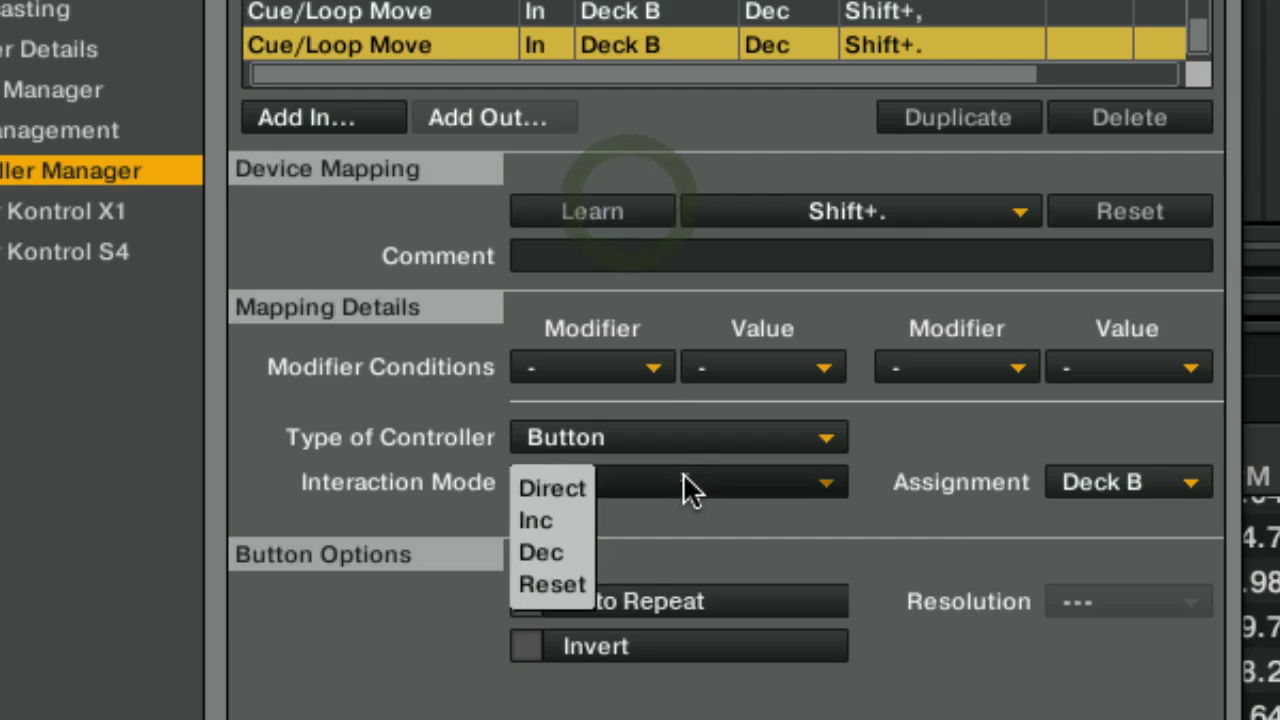
click(555, 521)
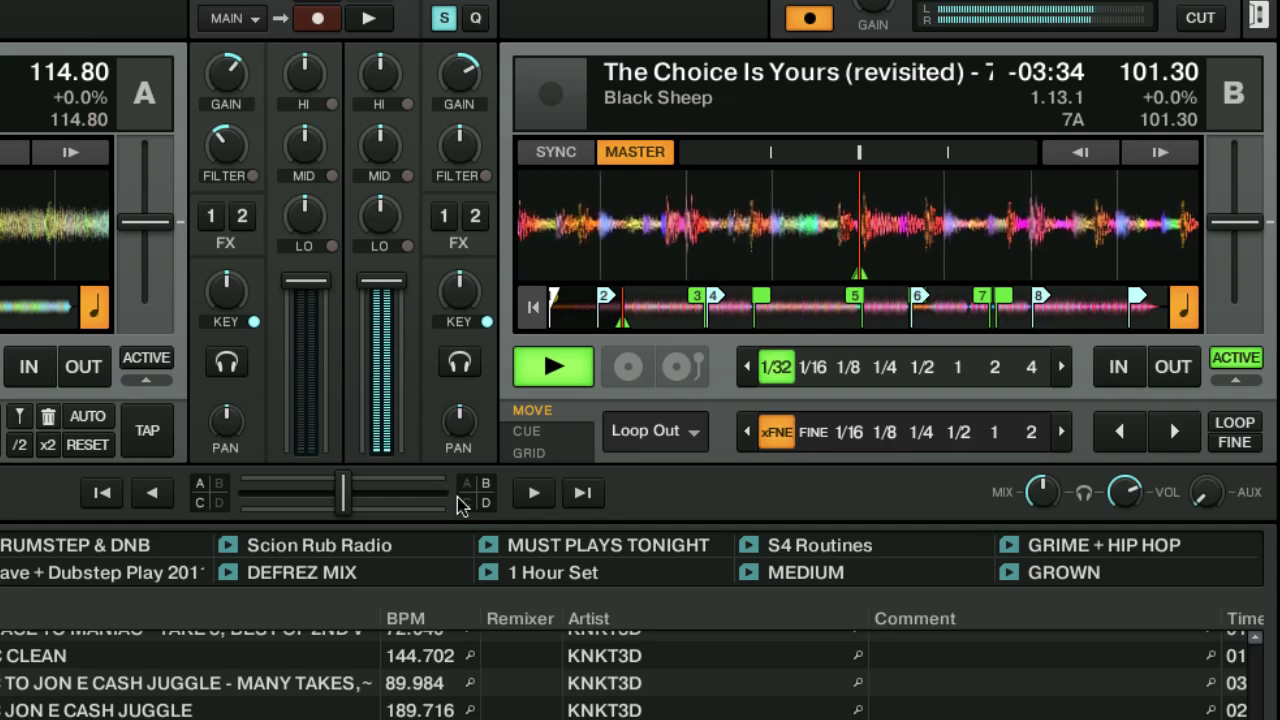
Step: Stop deck B and set its move controls to Loop Out with the size xFNE
key(space)
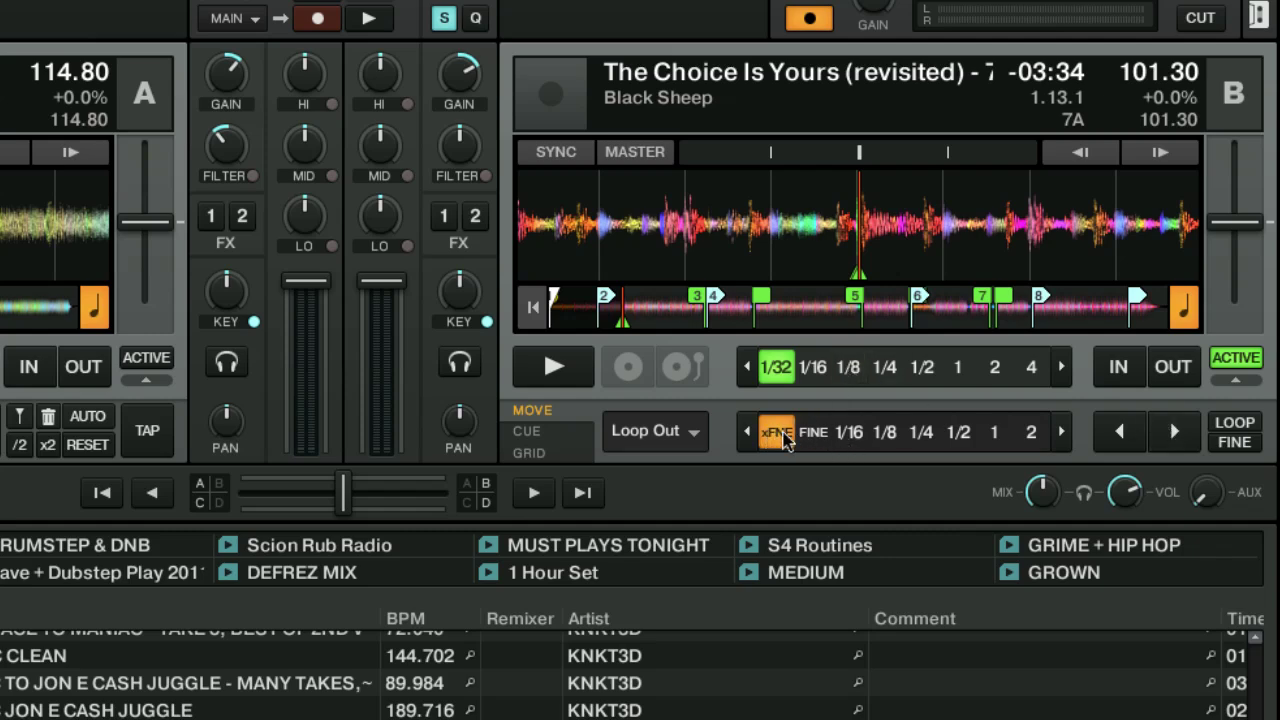
click(958, 440)
click(777, 432)
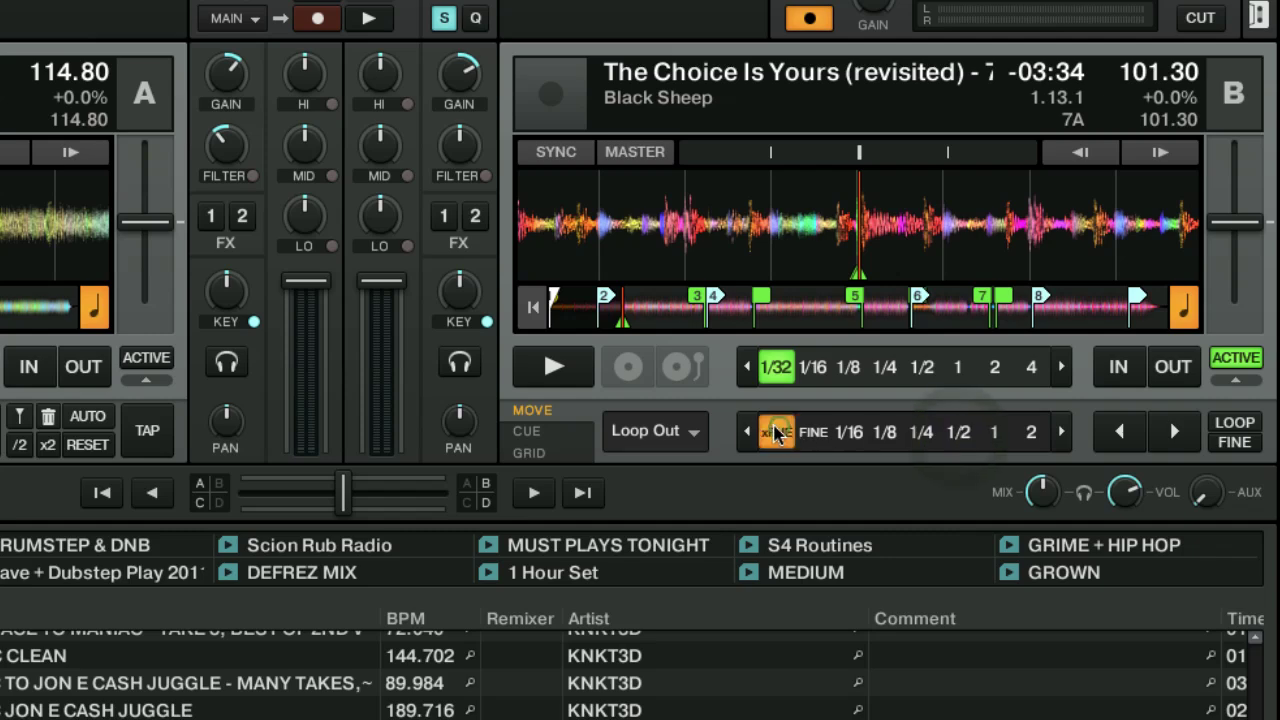
click(694, 432)
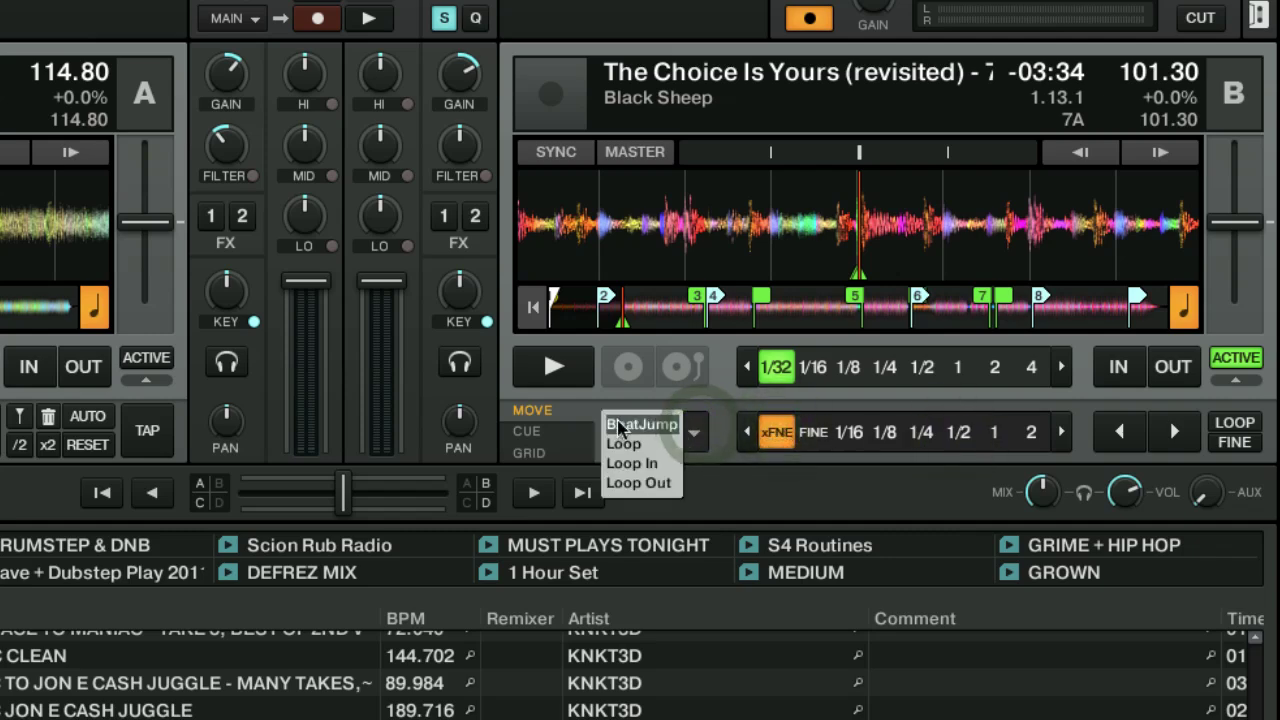
click(638, 483)
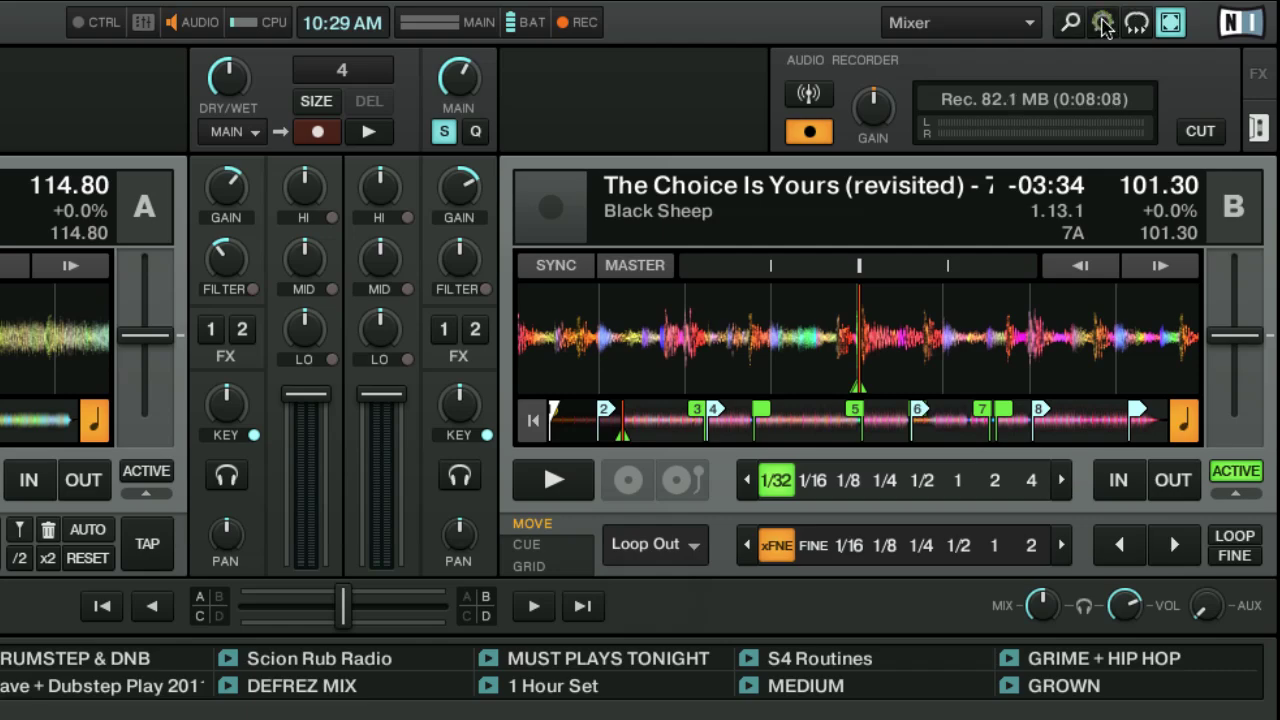
Step: Reopen the Controller Manager and add a Cue/Loop Move Size input control from the Cue/Loops group
click(1102, 23)
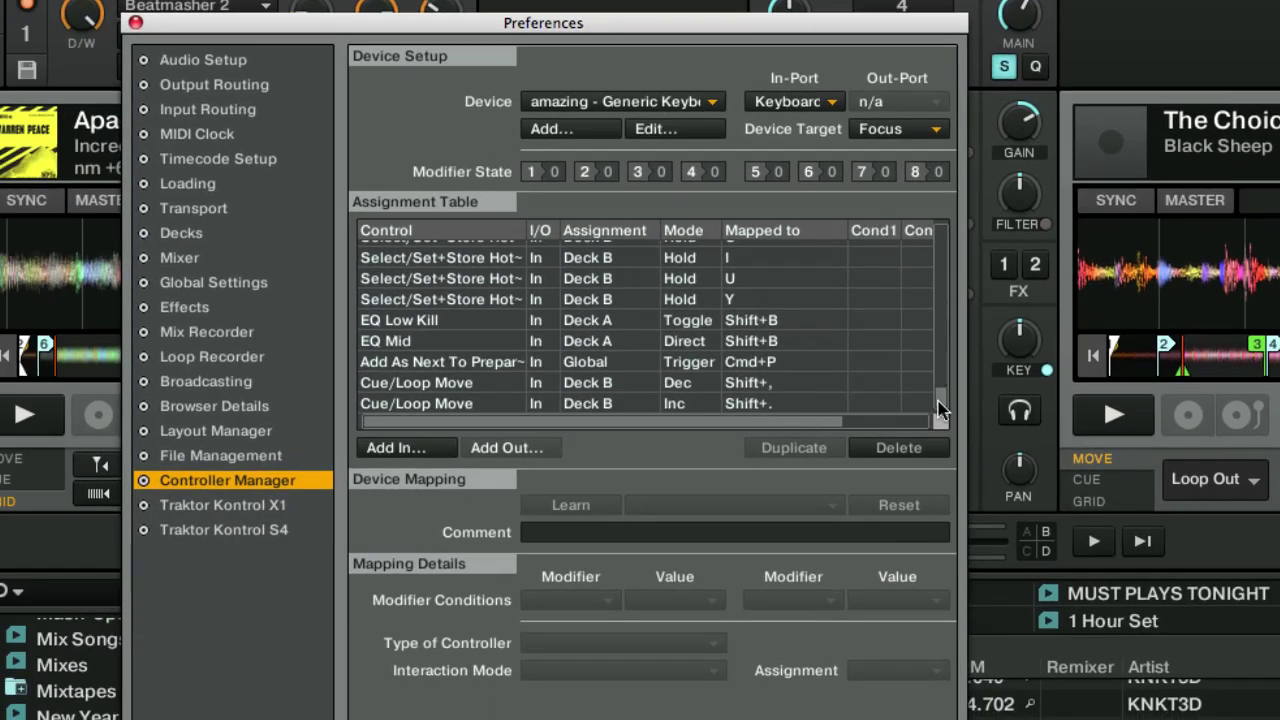
click(495, 401)
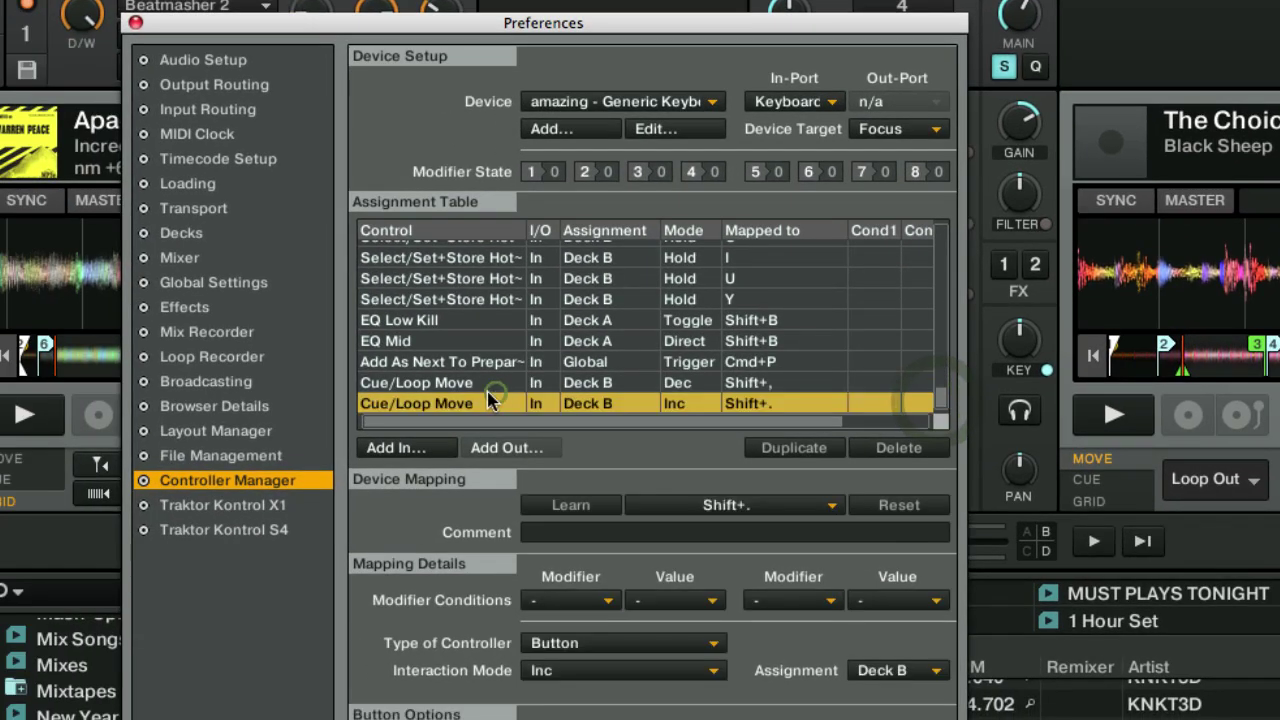
click(408, 448)
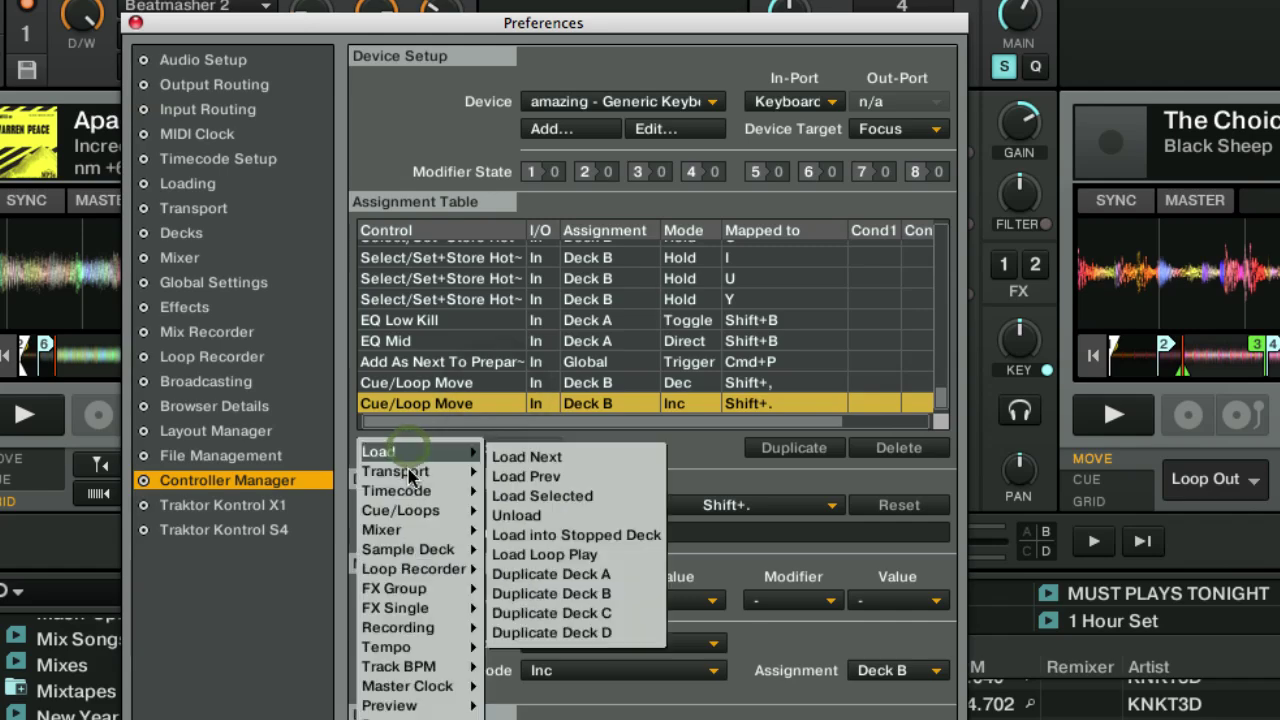
mouse_move(400, 510)
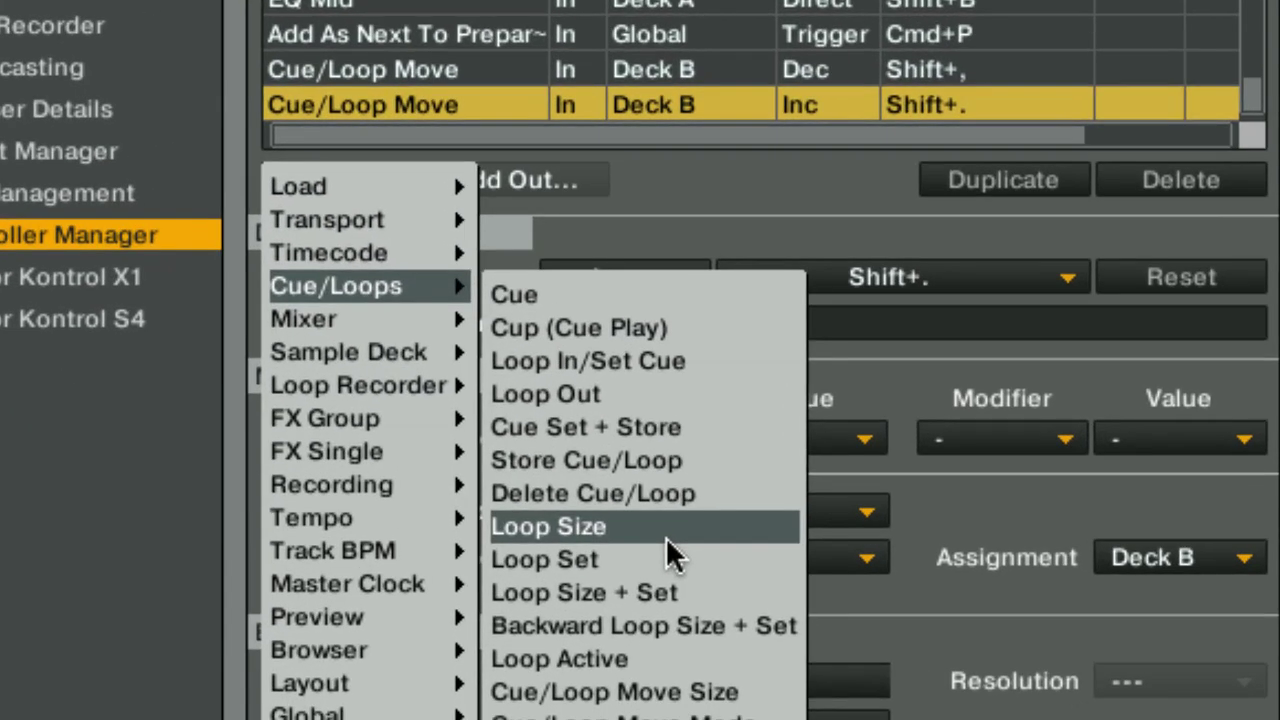
click(688, 703)
Step: Map Cue/Loop Move Size to Shift+, for Deck B in Direct mode with the value UltraFine
click(676, 282)
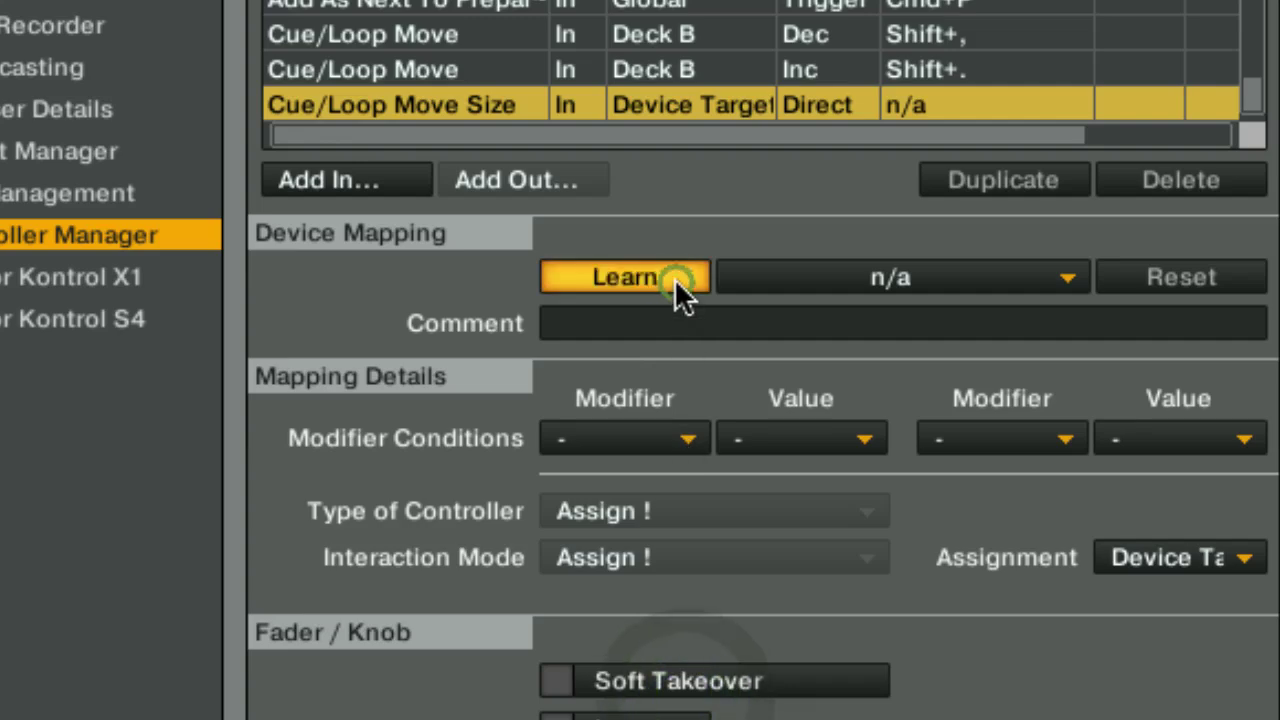
key(shift+comma)
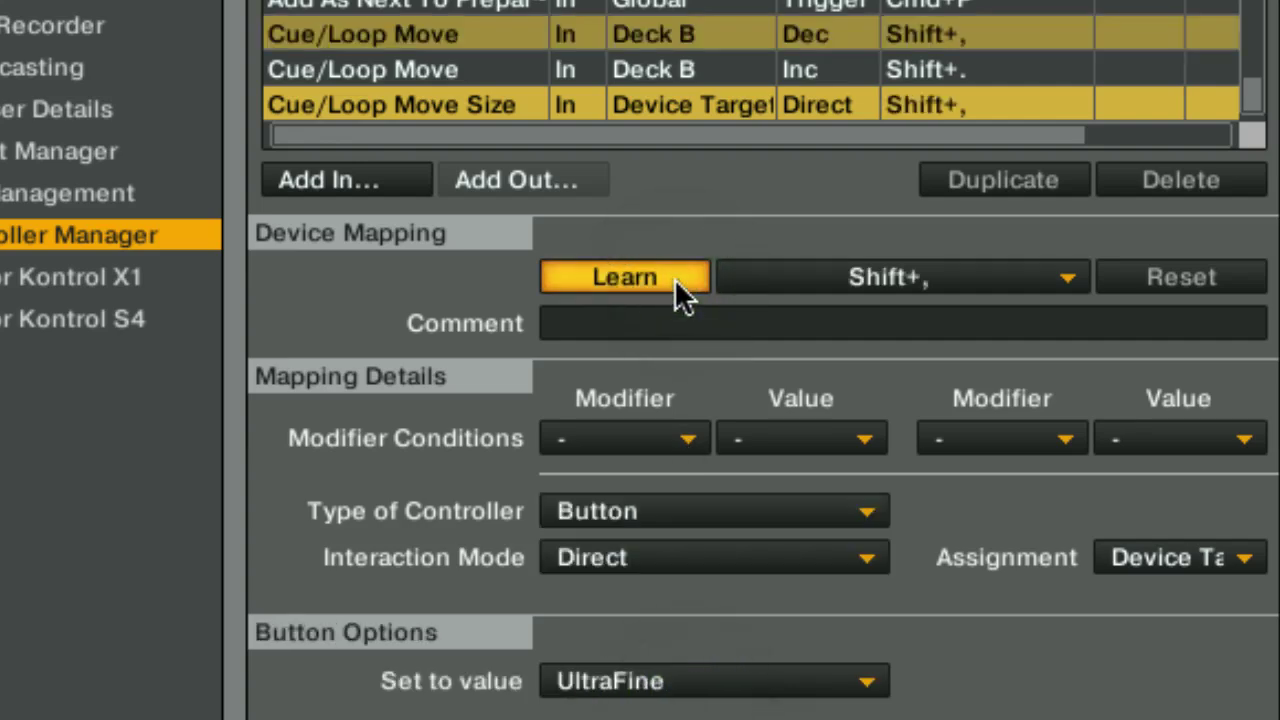
click(674, 278)
click(1194, 554)
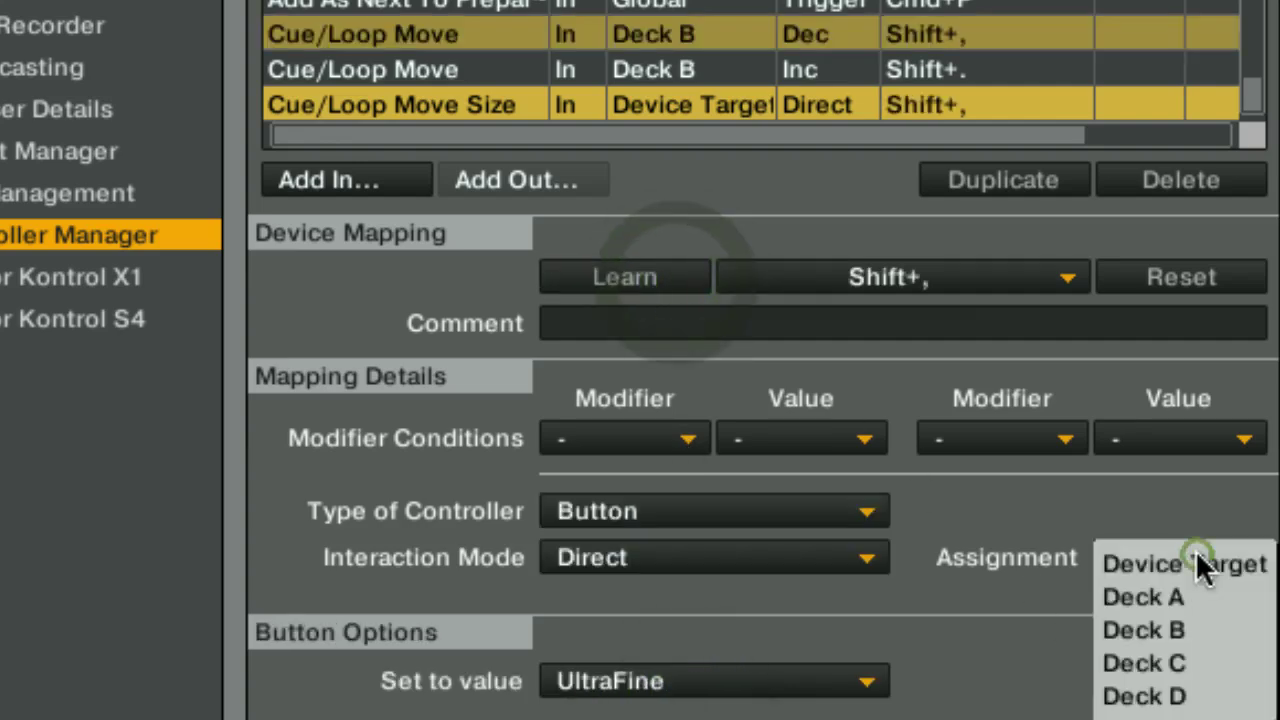
click(1180, 628)
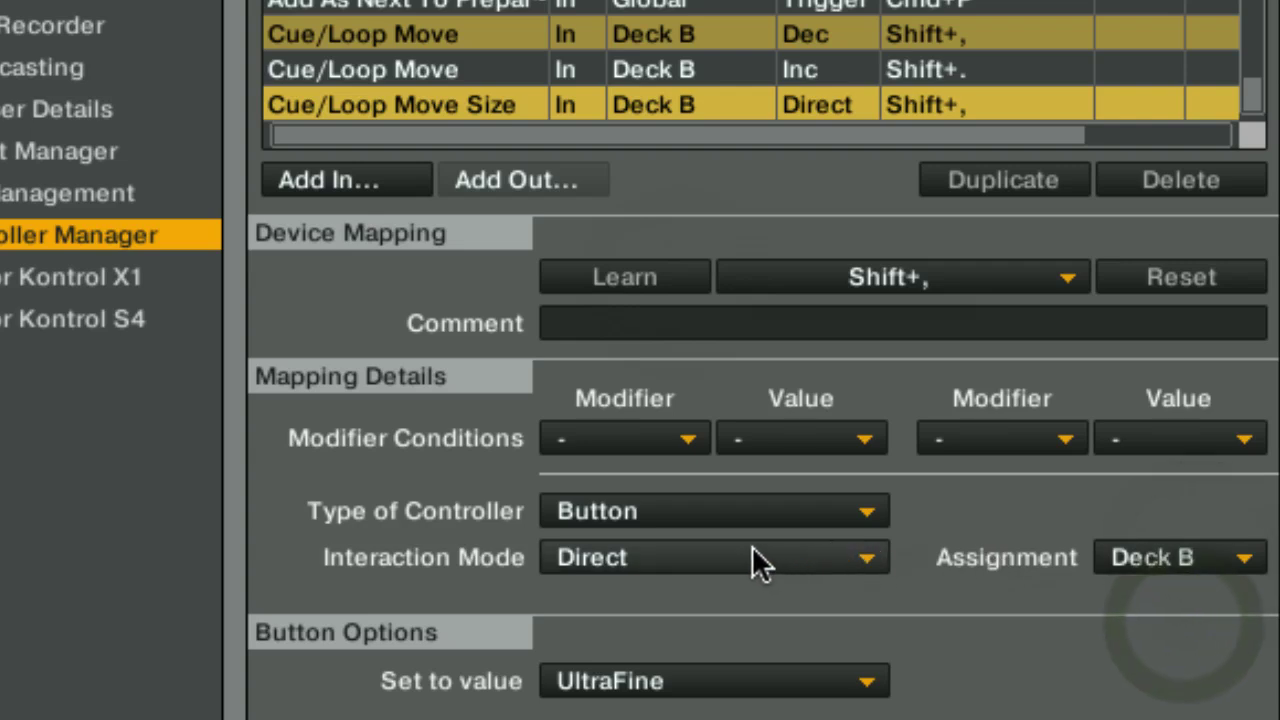
click(715, 556)
click(590, 597)
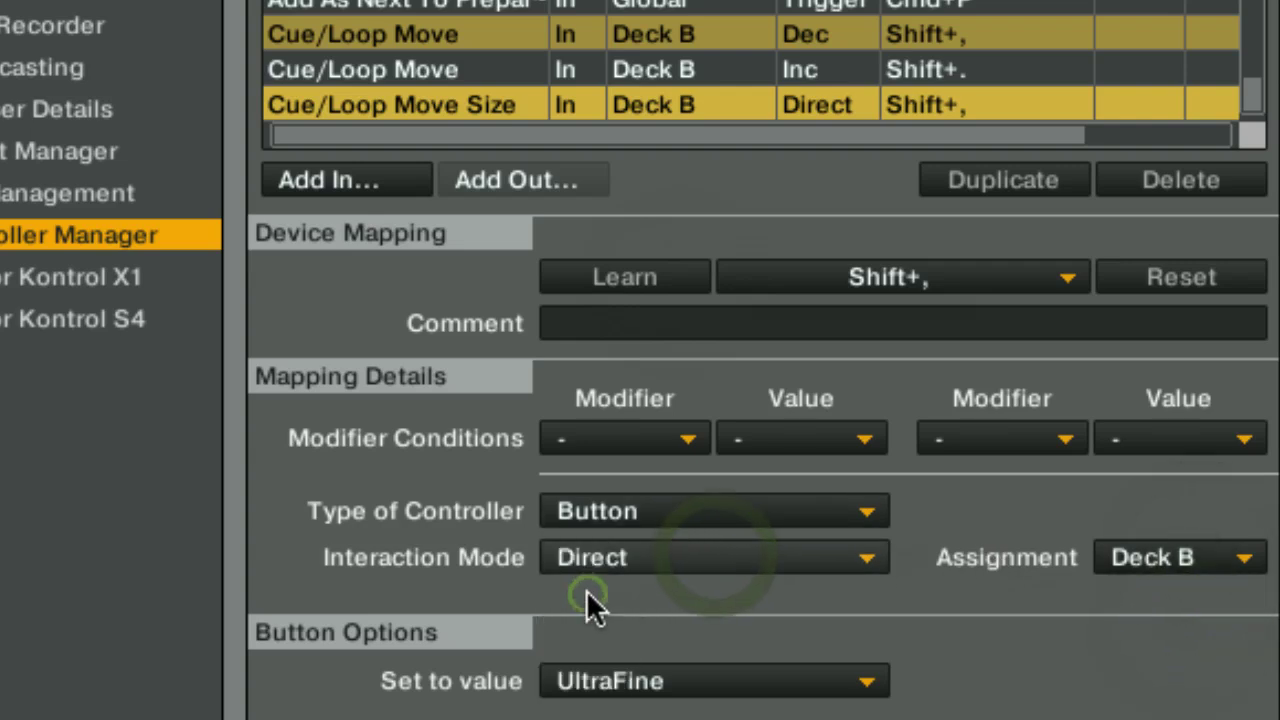
click(580, 680)
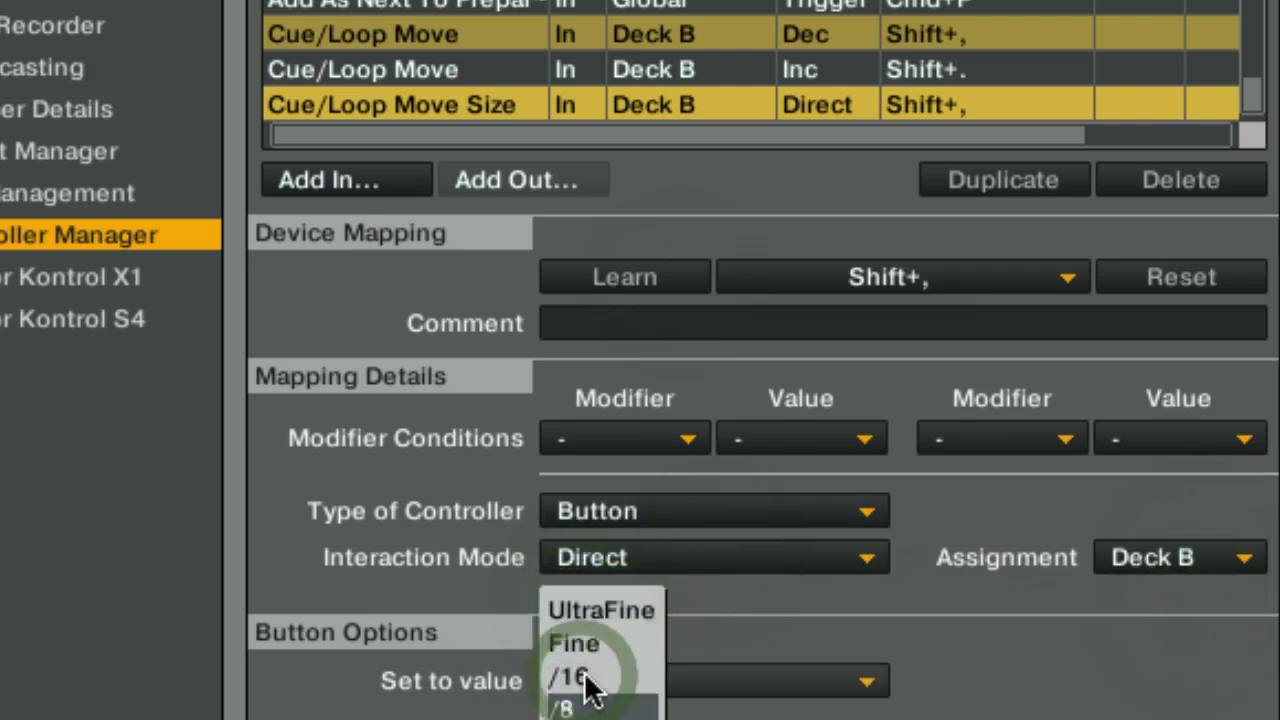
click(590, 602)
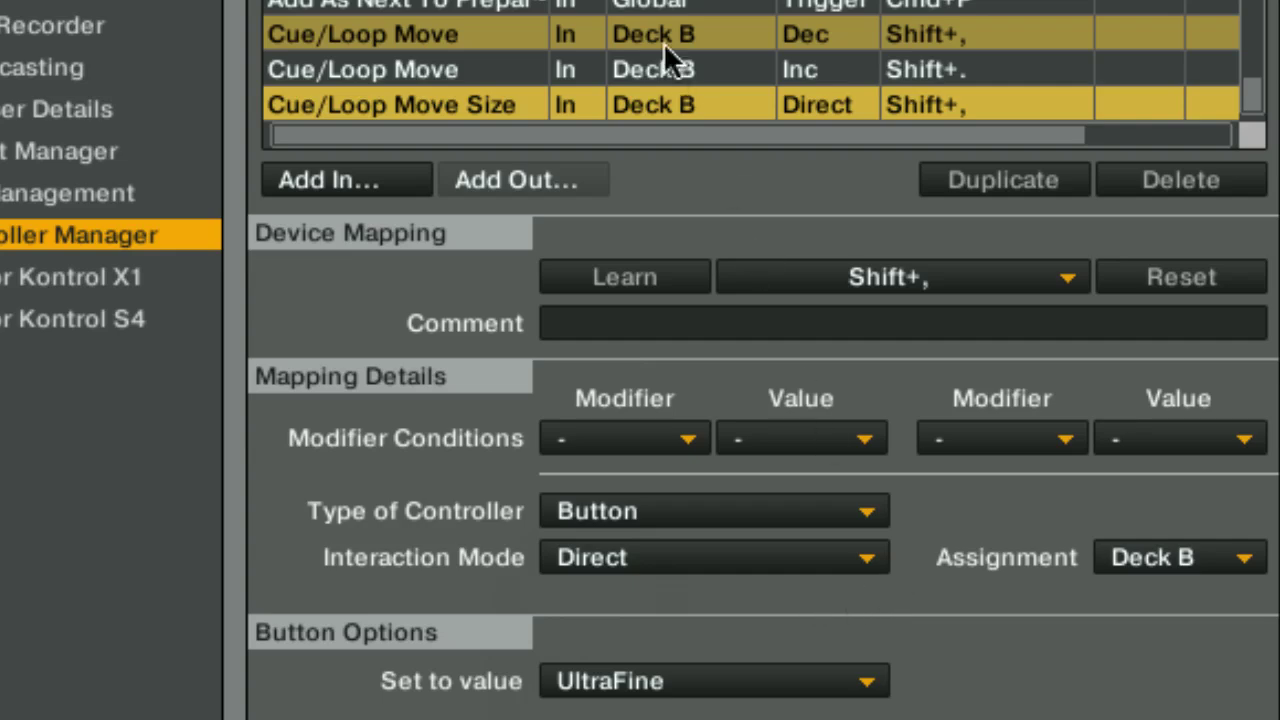
Step: Duplicate the Cue/Loop Move Size mapping and assign the copy to Shift+
click(966, 182)
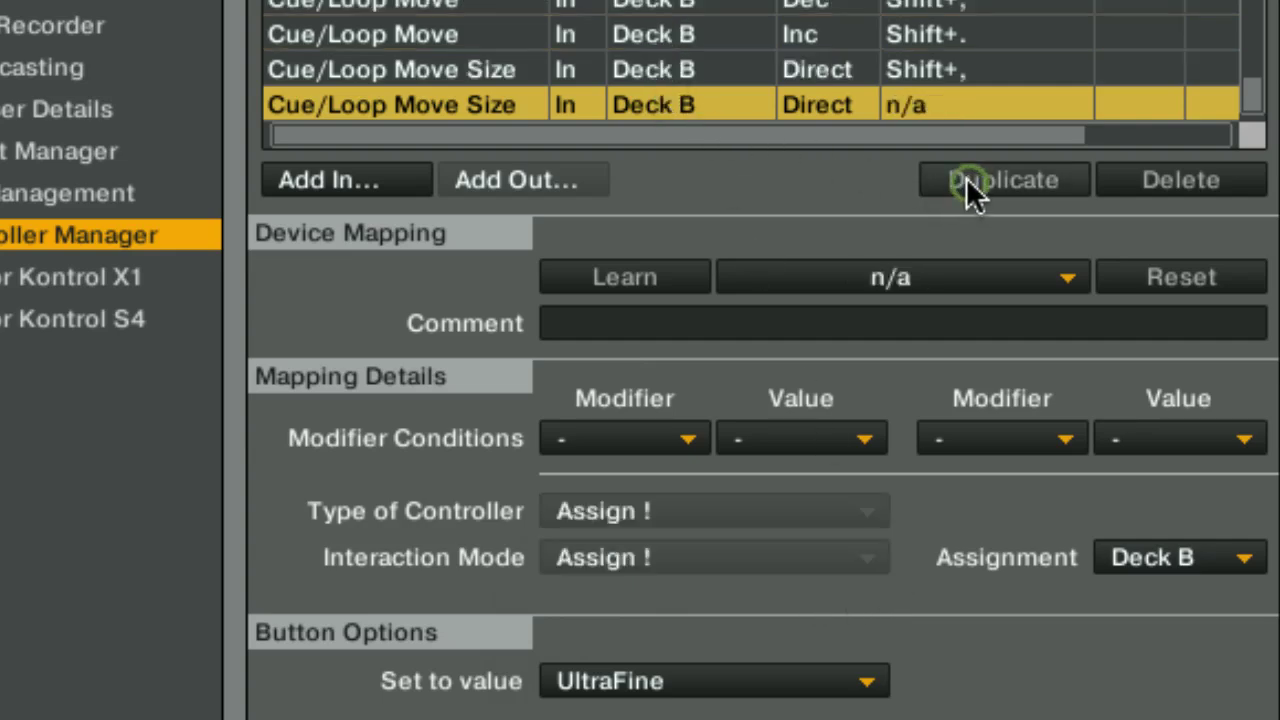
click(630, 274)
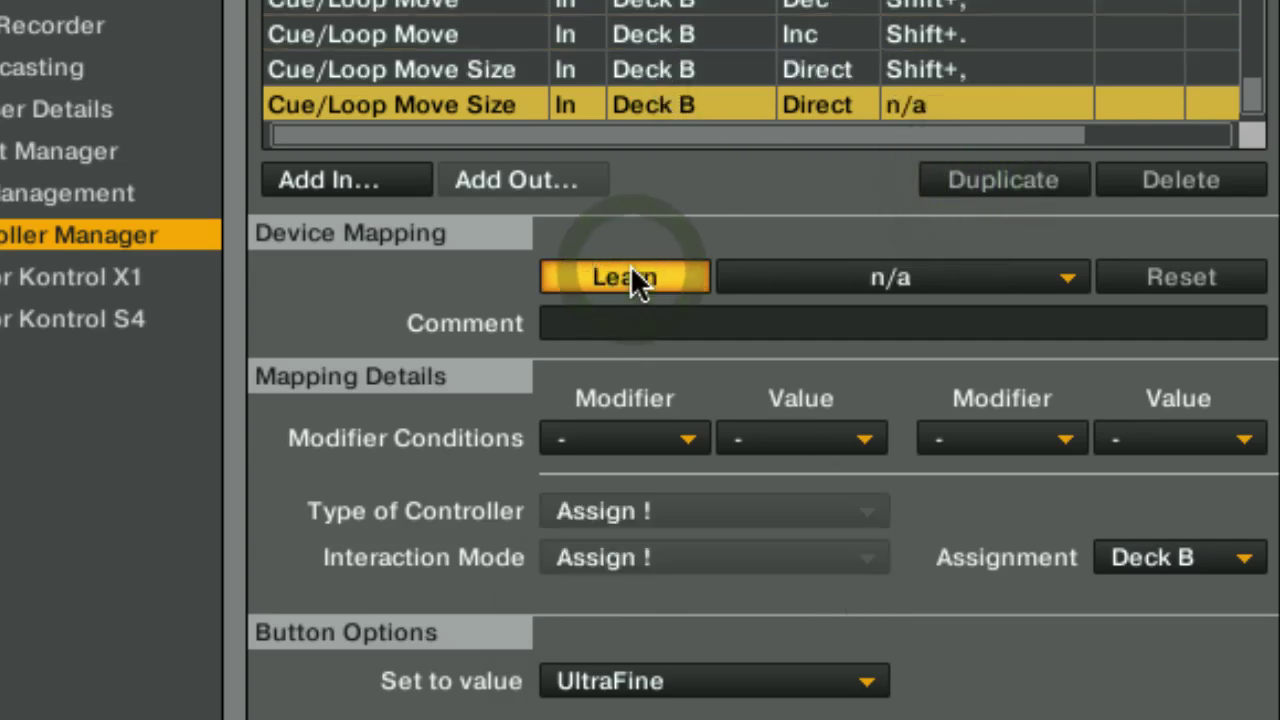
key(shift+period)
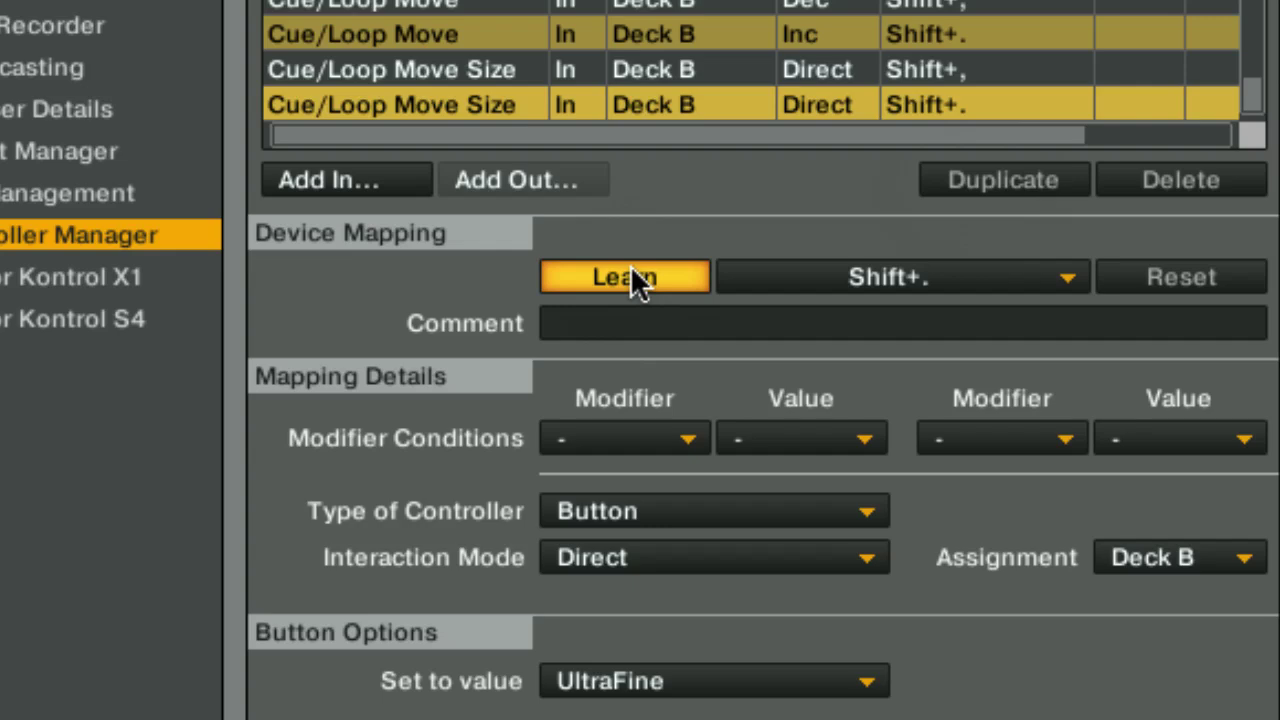
click(635, 282)
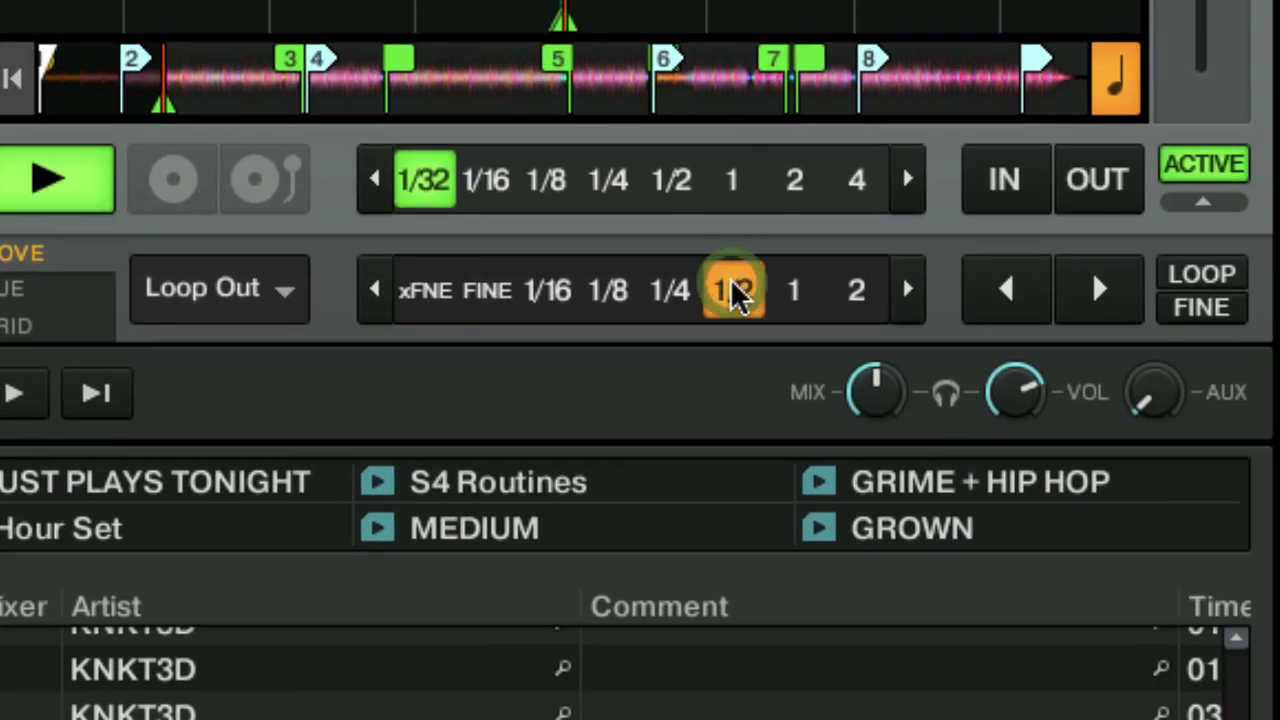
Step: Set deck B's move size to 1/2 to test the UltraFine size mapping
click(732, 286)
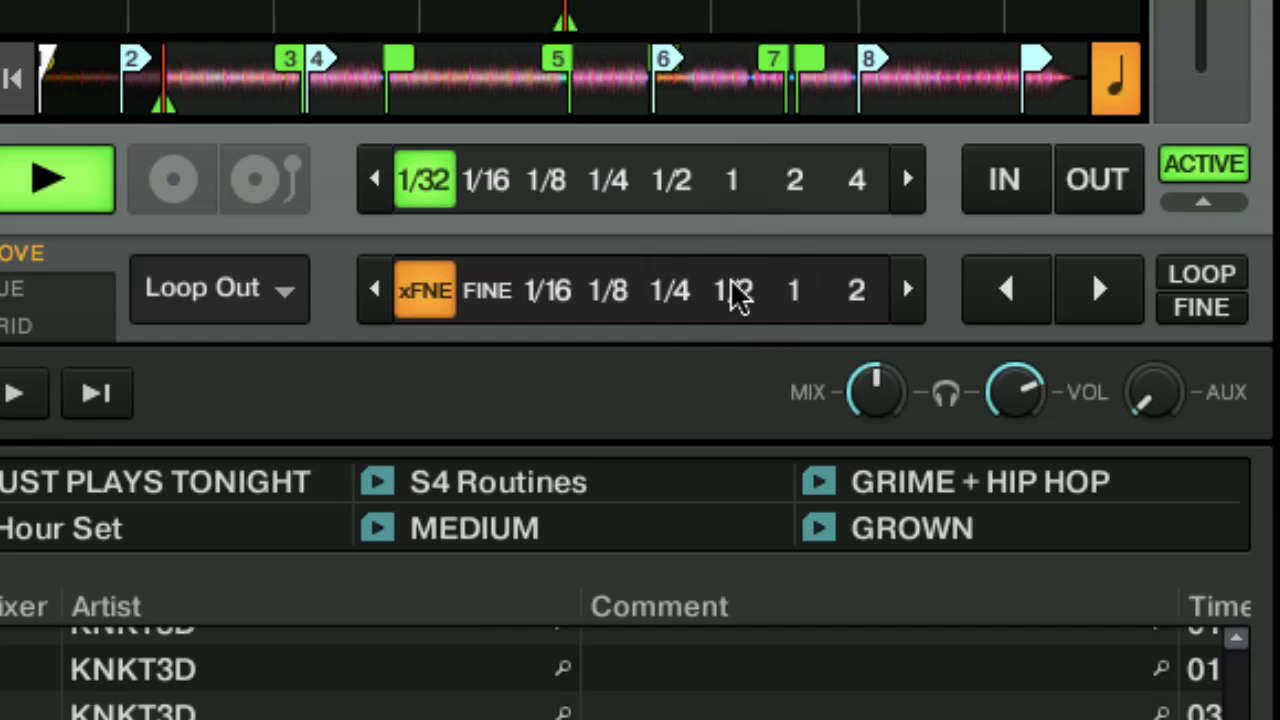
Step: Add Cue/Loop Move Mode inputs for Deck B in Direct mode with the value Loop Out, mapped to Shift+, and Shift+
key(space)
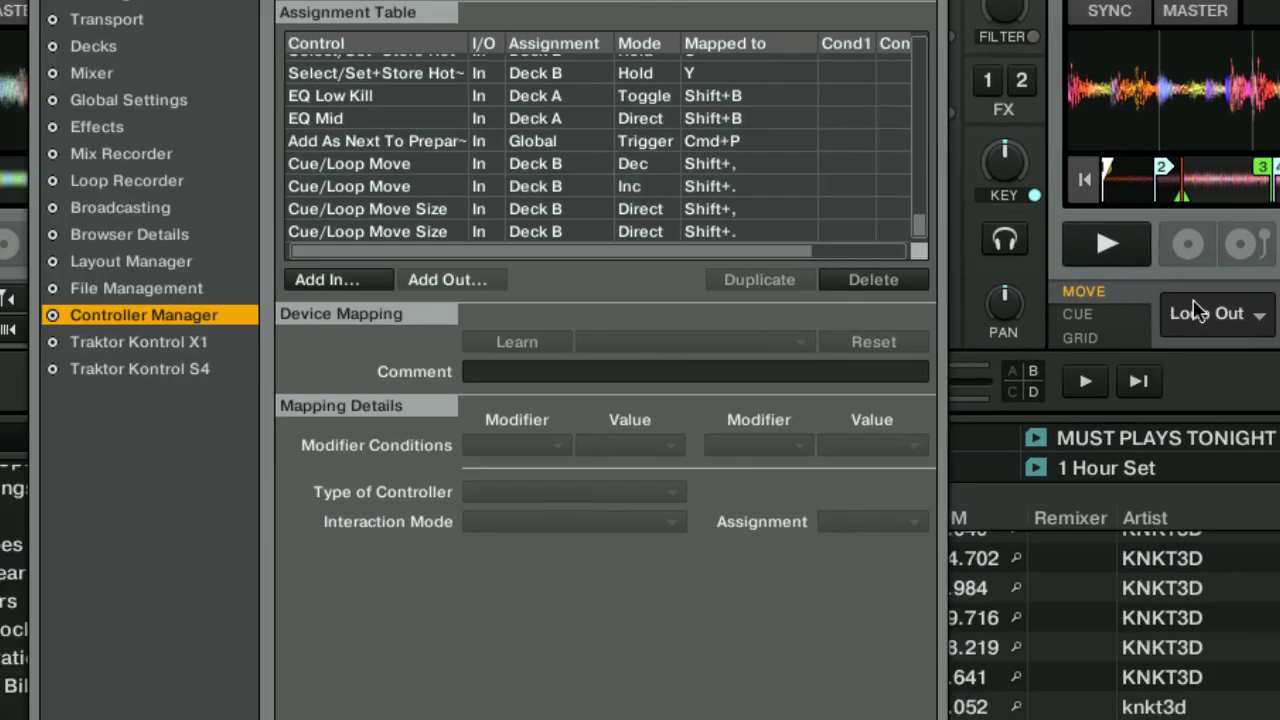
click(362, 280)
mouse_move(362, 346)
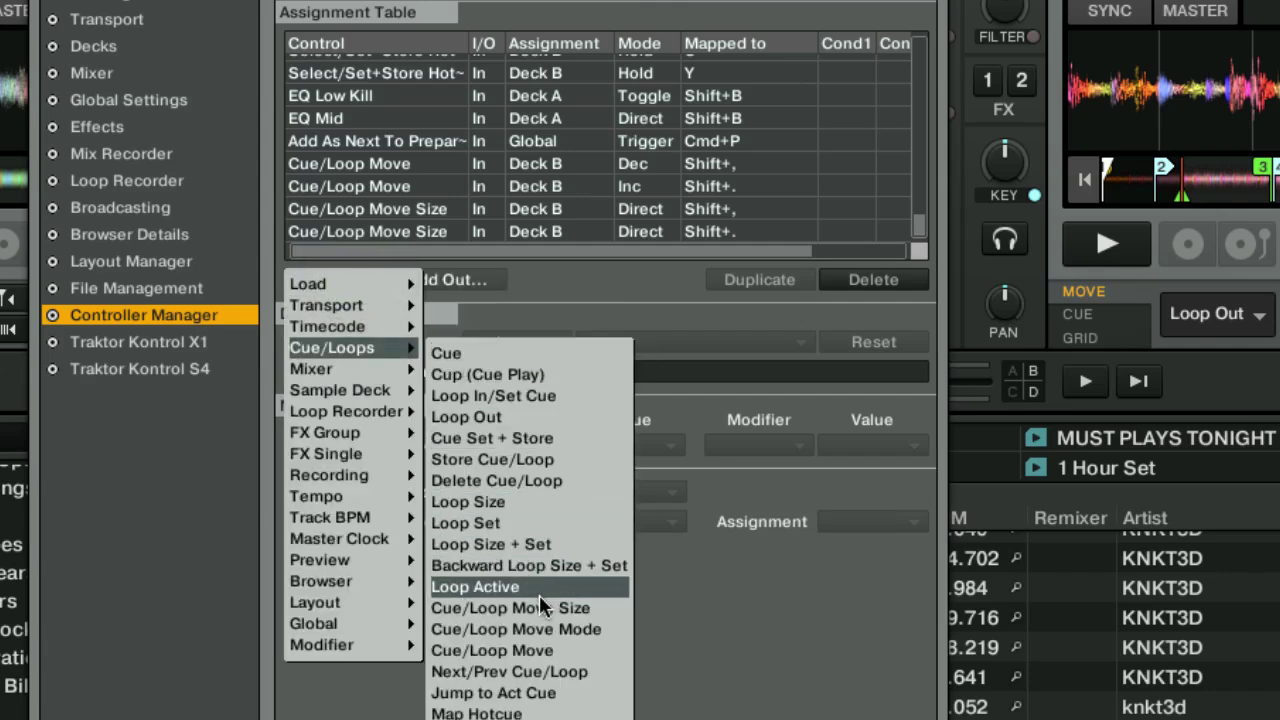
click(539, 624)
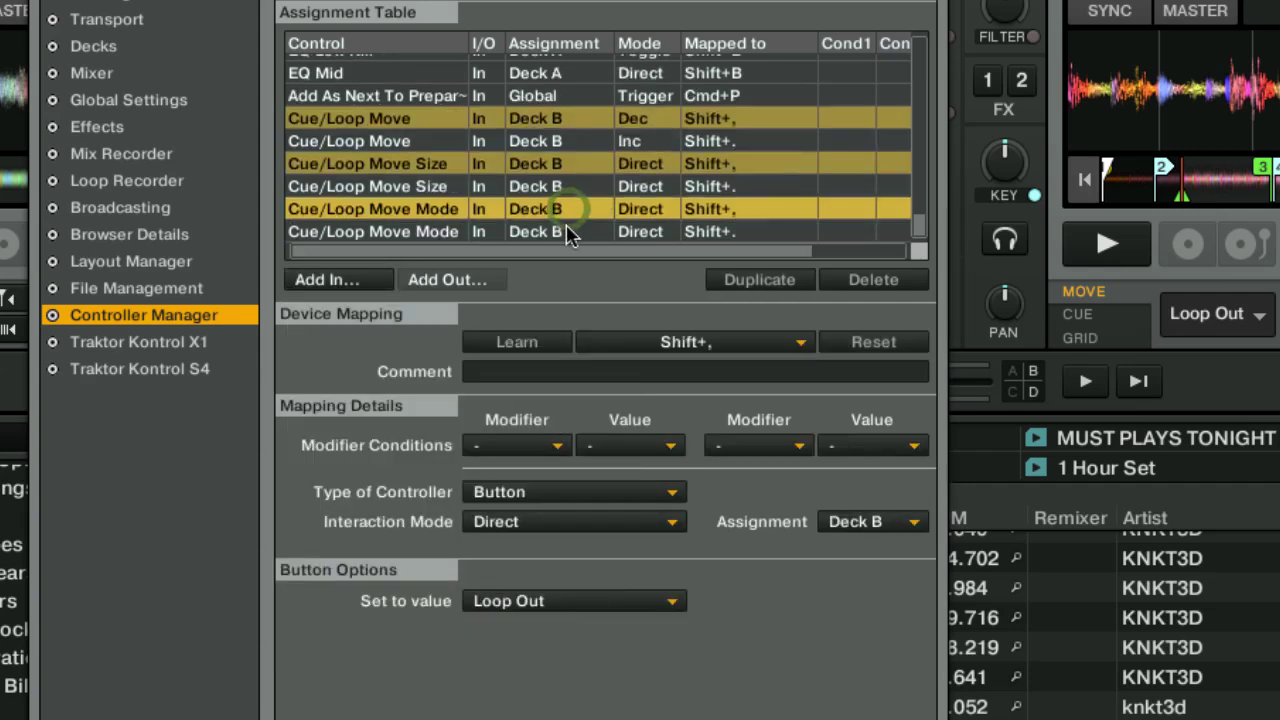
click(567, 232)
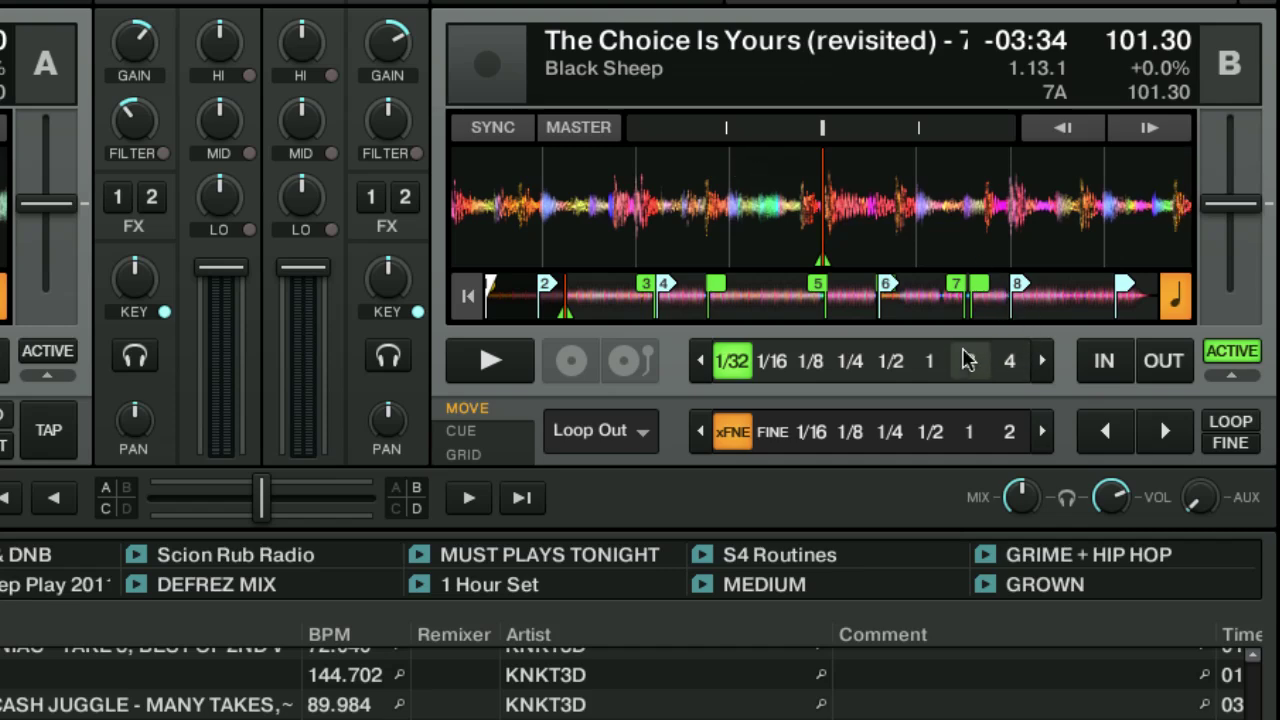
Step: Try a 1/32-beat loop on deck B while playing the track from a spot between cue points 4 and 5
click(929, 361)
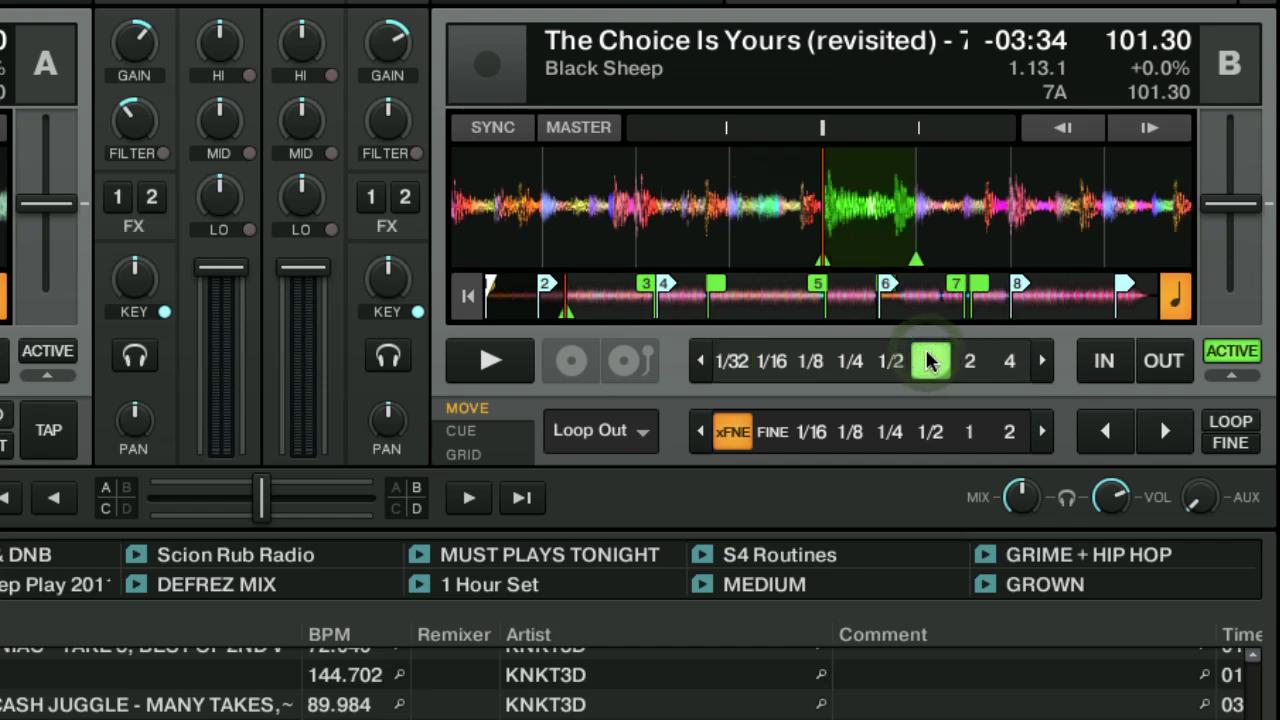
click(753, 298)
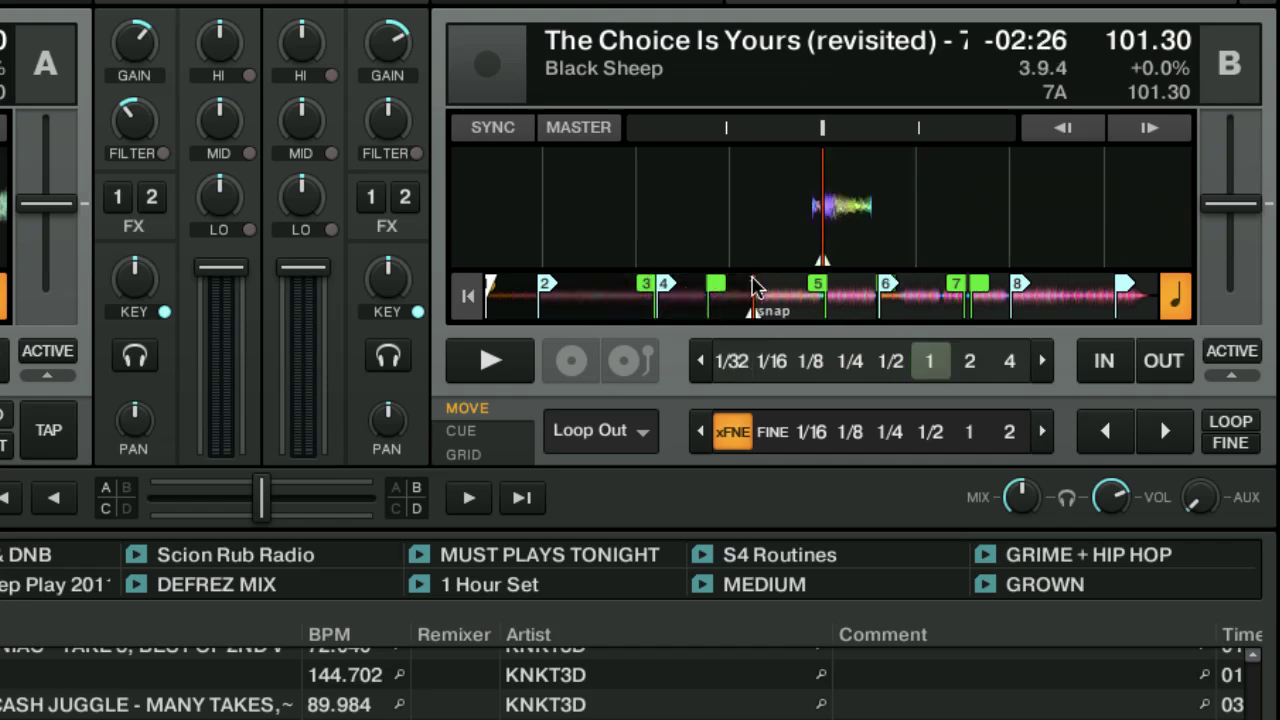
click(490, 362)
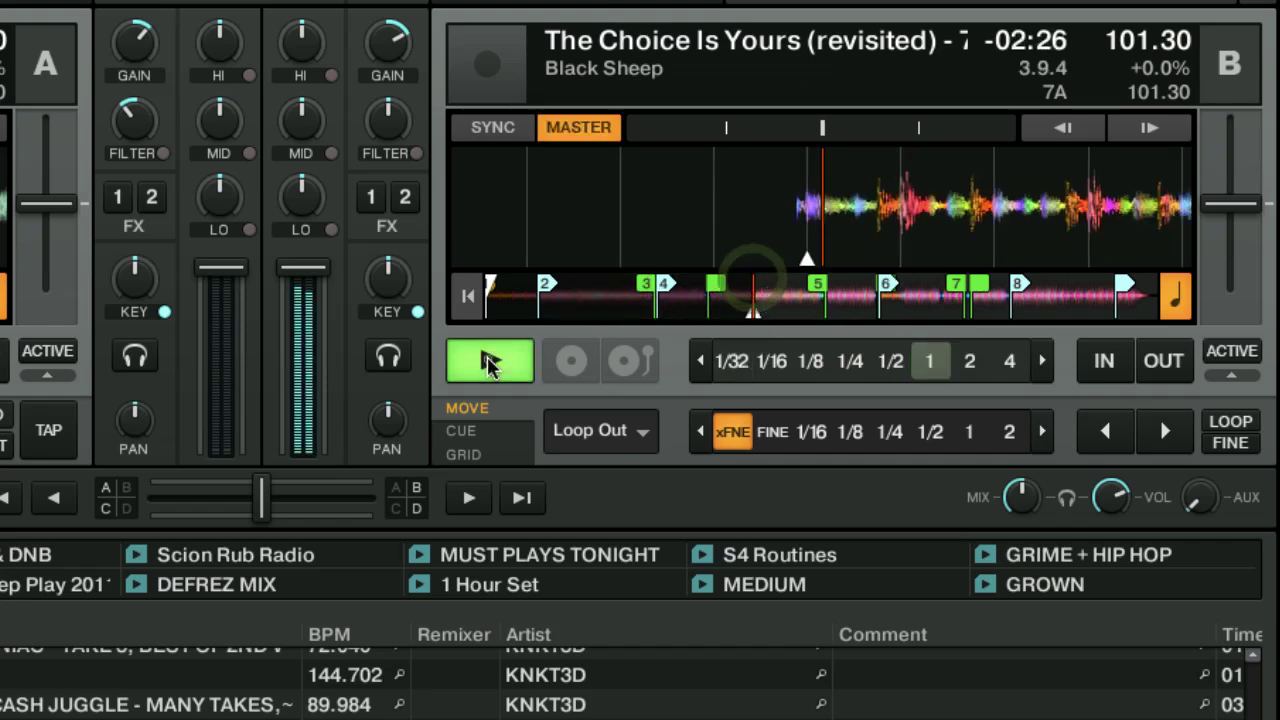
click(729, 362)
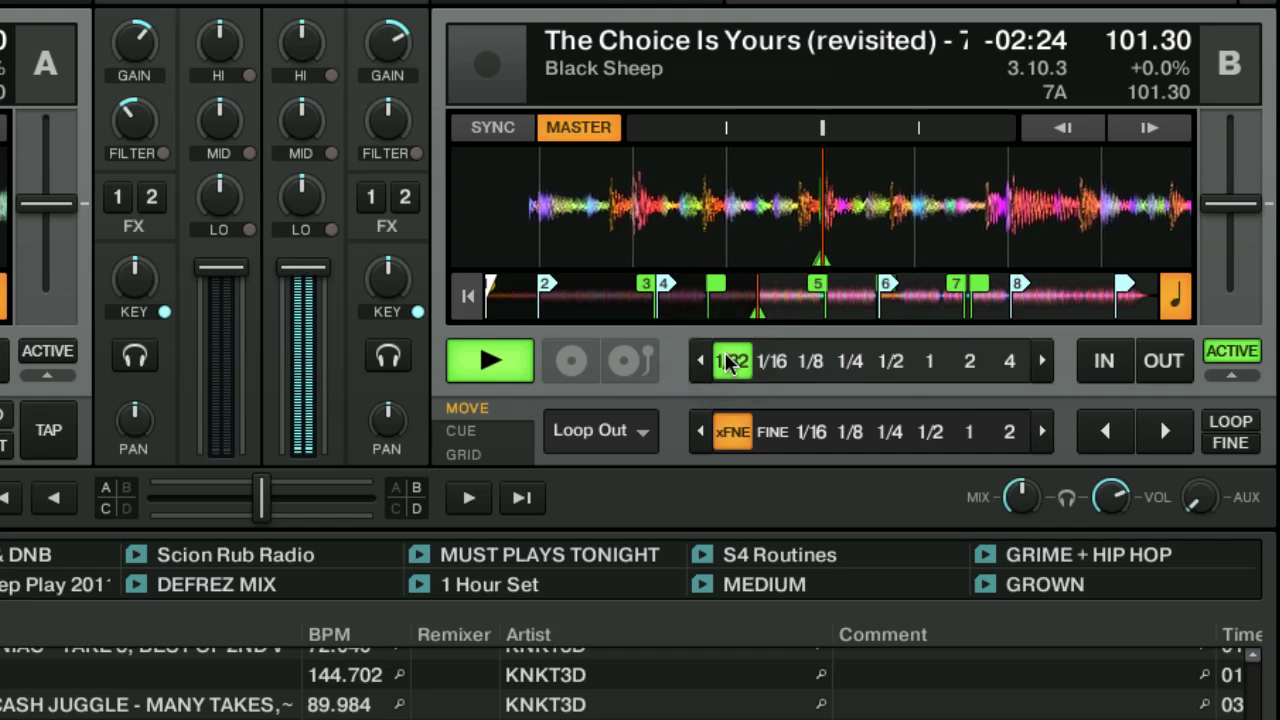
Step: Move deck B's playback to a new spot shortly before cue point 5 and set a 1-beat loop there
click(490, 362)
click(682, 297)
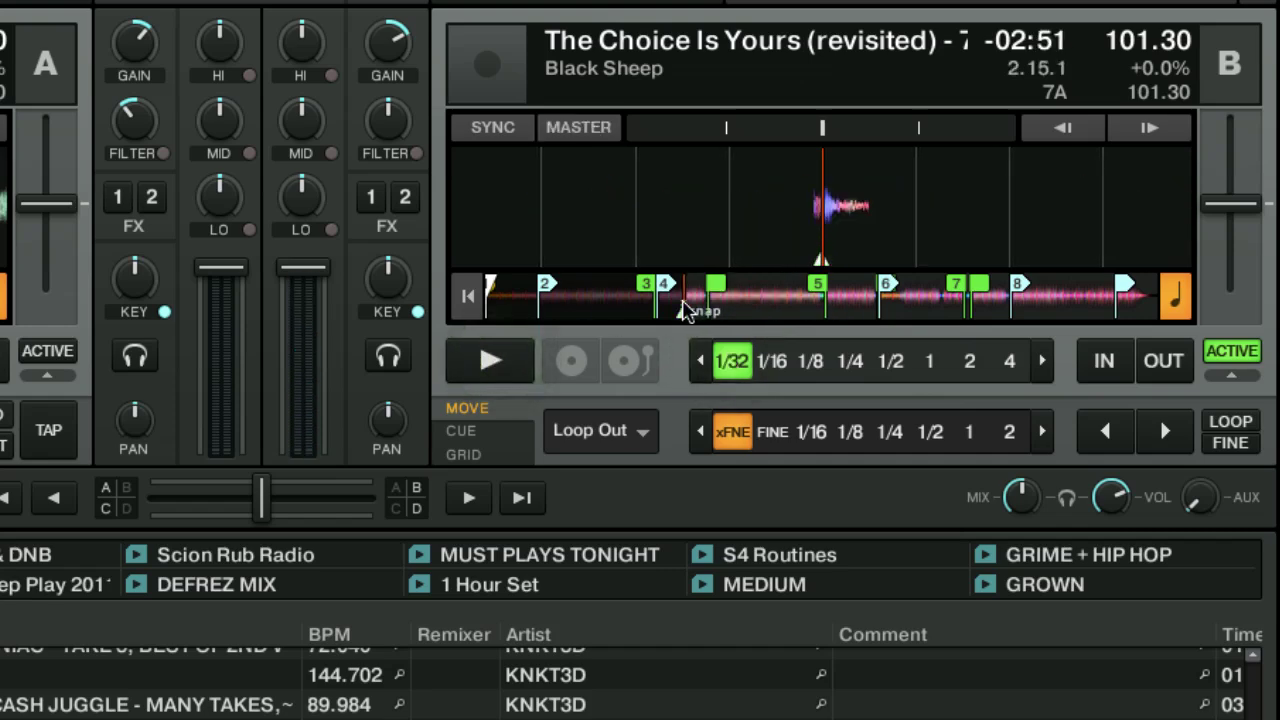
click(495, 358)
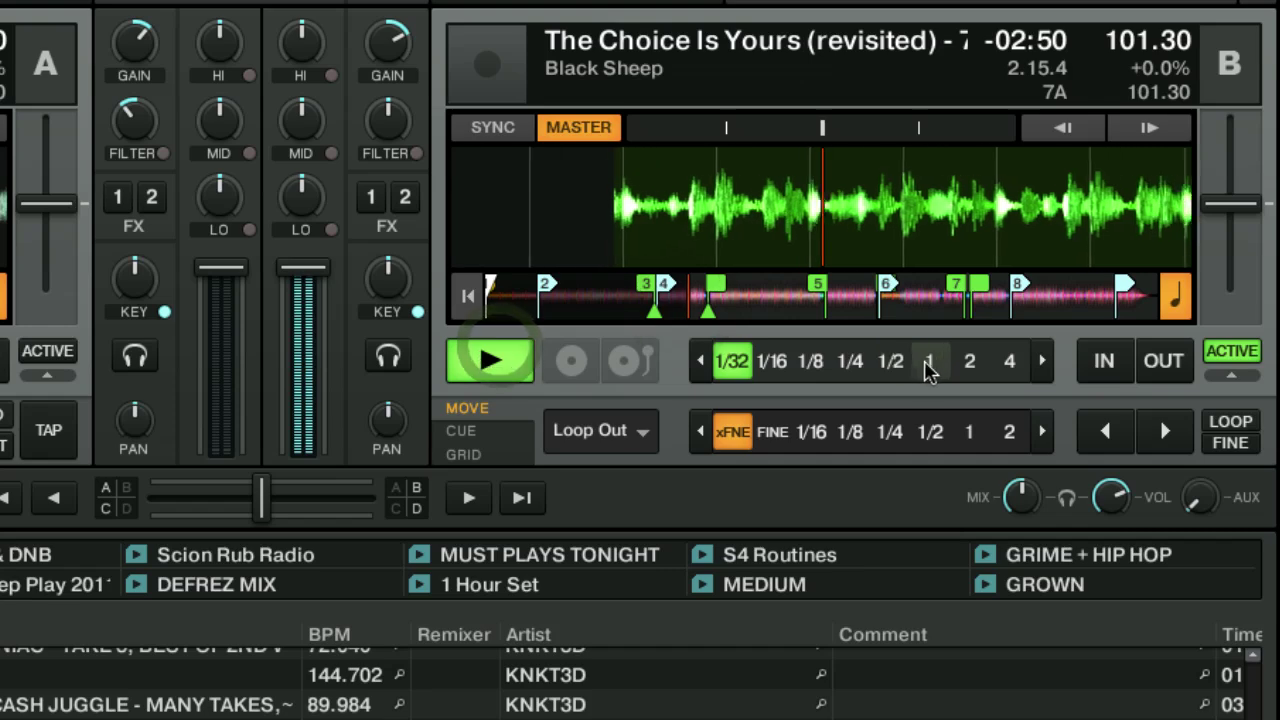
click(777, 303)
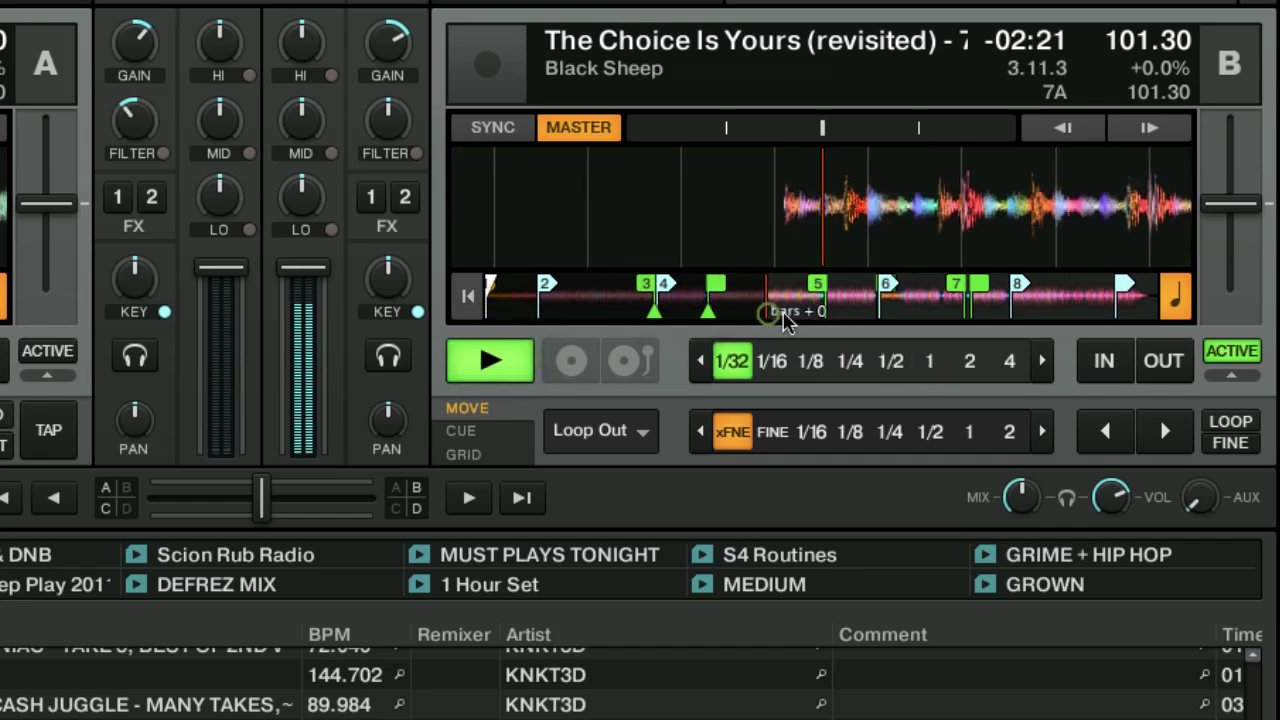
click(922, 364)
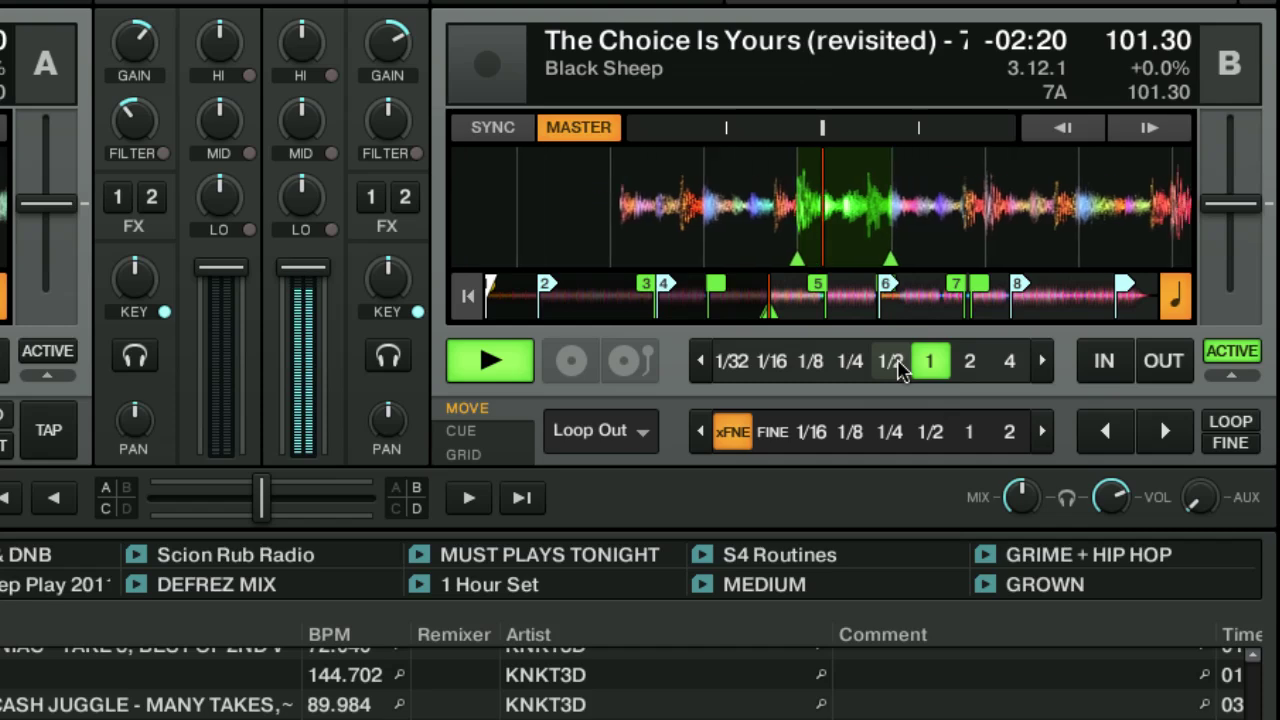
Step: Shorten deck B's loop progressively through 1/2, 1/4, 1/8 and 1/16 to 1/32 beat, ending with playback stopped
click(888, 366)
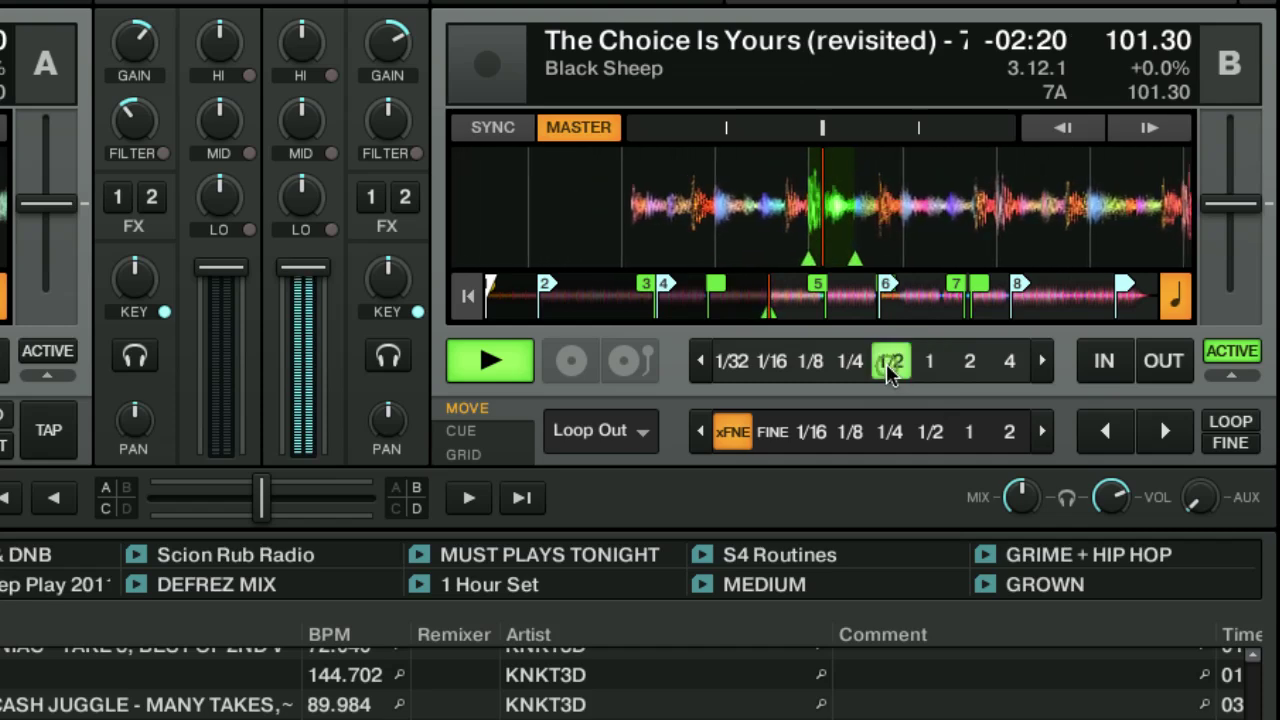
click(852, 366)
click(810, 366)
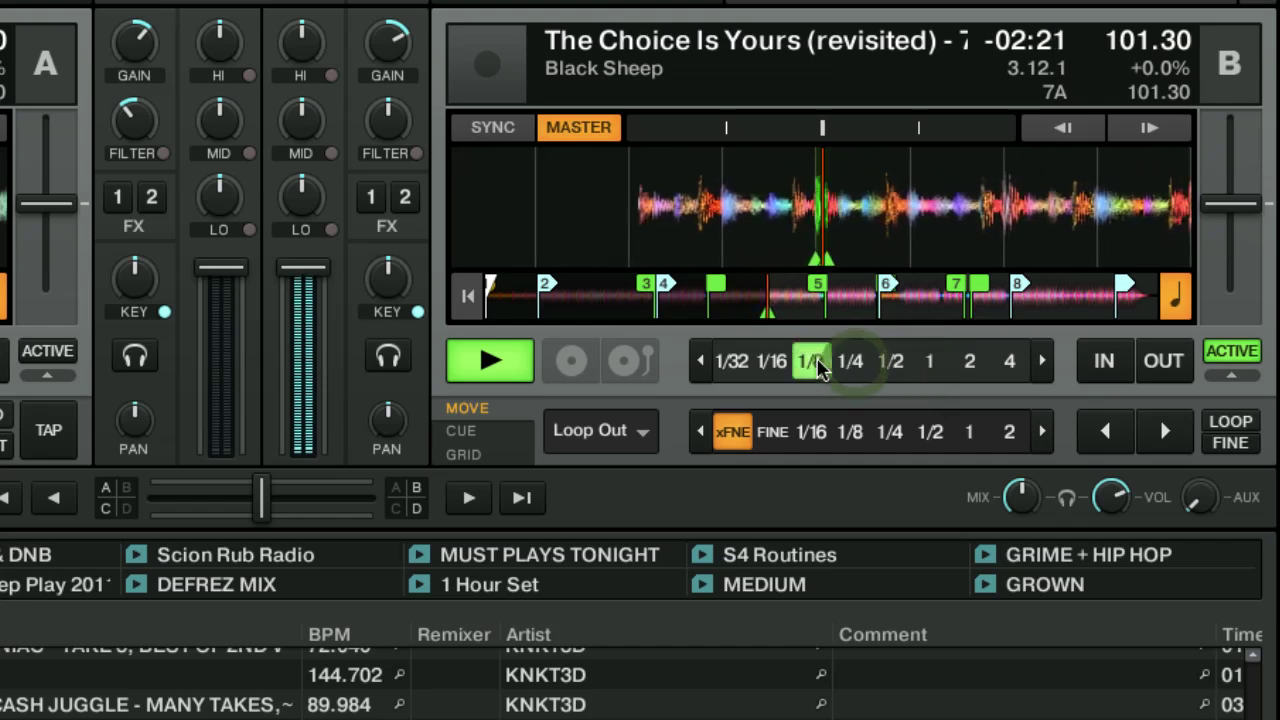
click(762, 365)
click(733, 362)
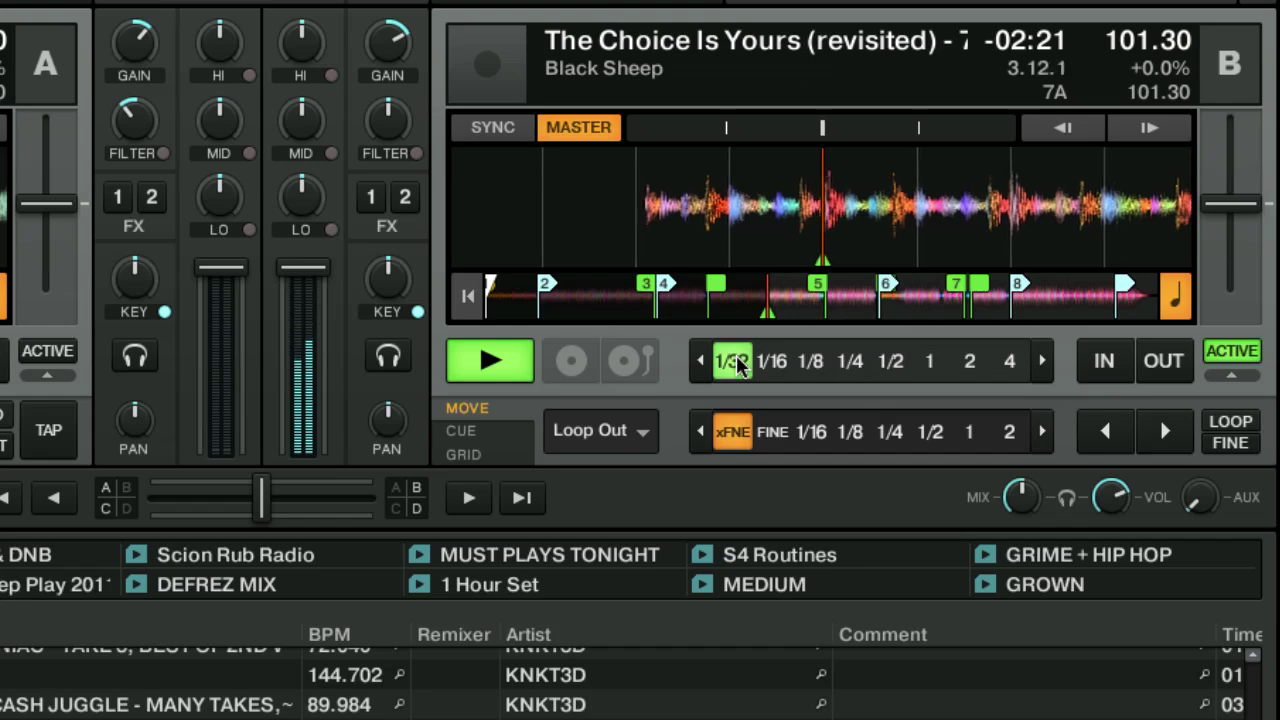
click(497, 357)
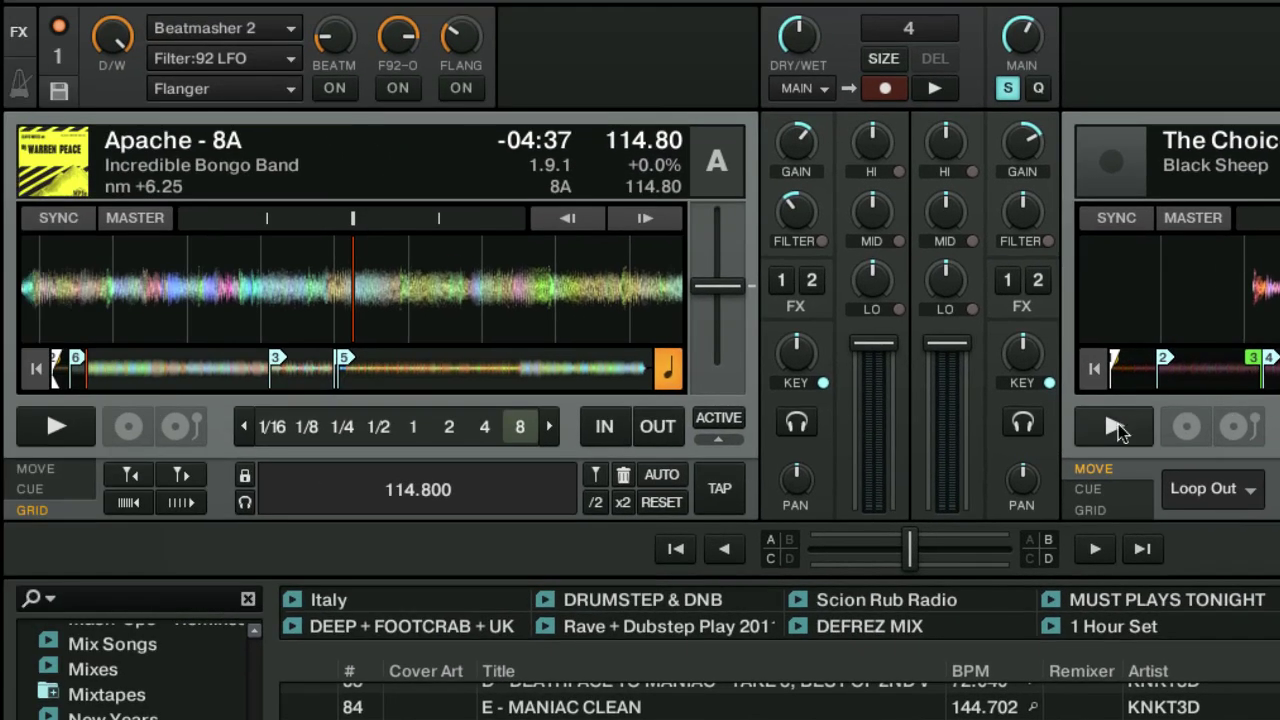
Step: Play deck B's loop through FX unit 1 with the Filter:92 LFO effect on and its knob at 1.33
click(1115, 427)
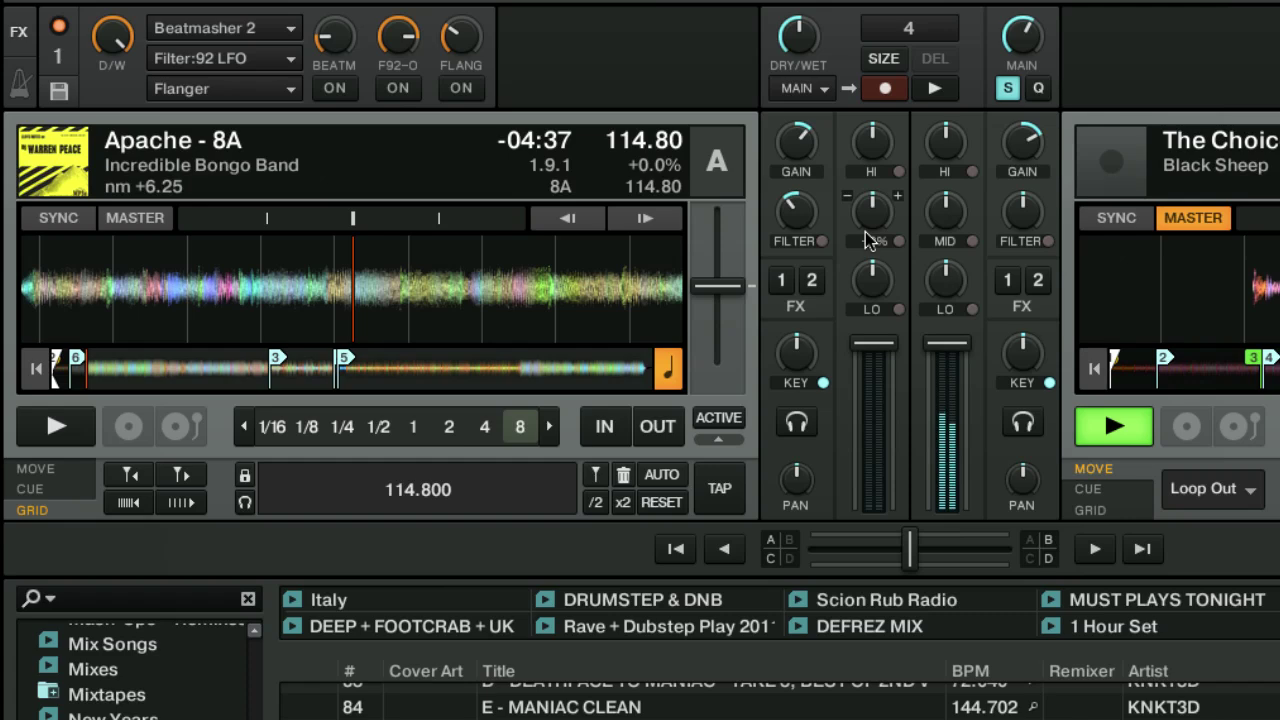
click(1008, 280)
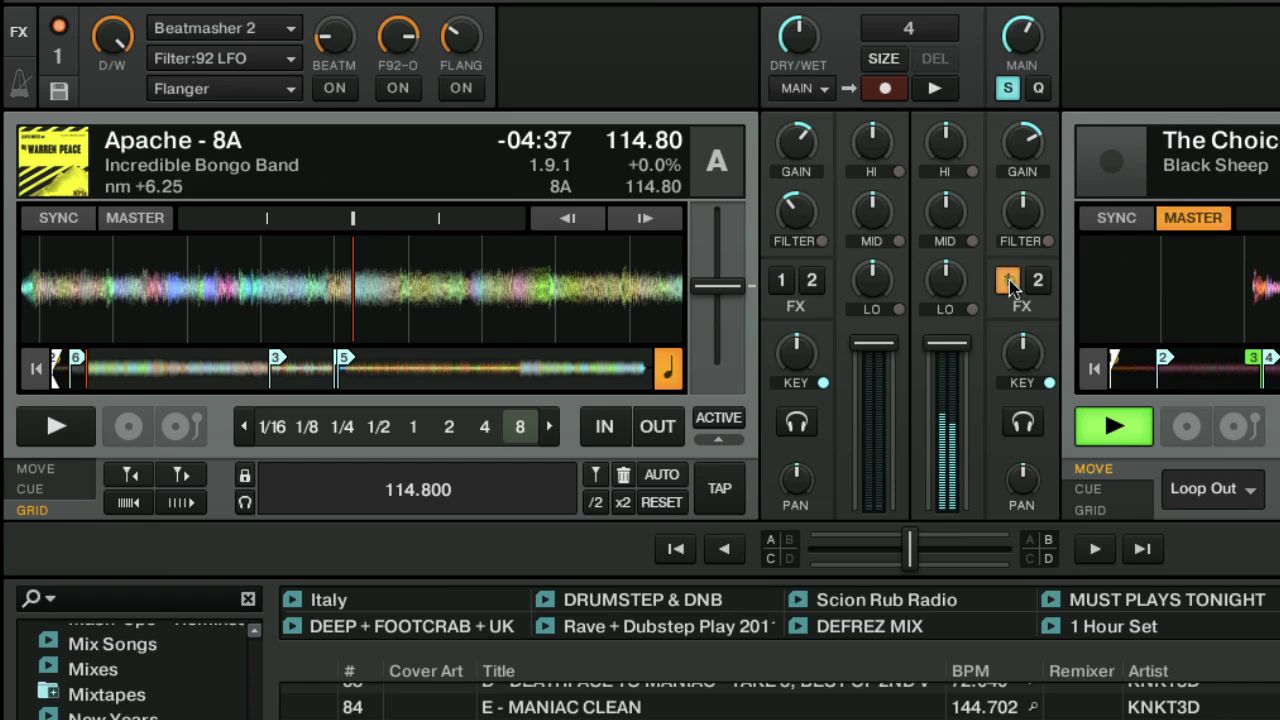
click(398, 88)
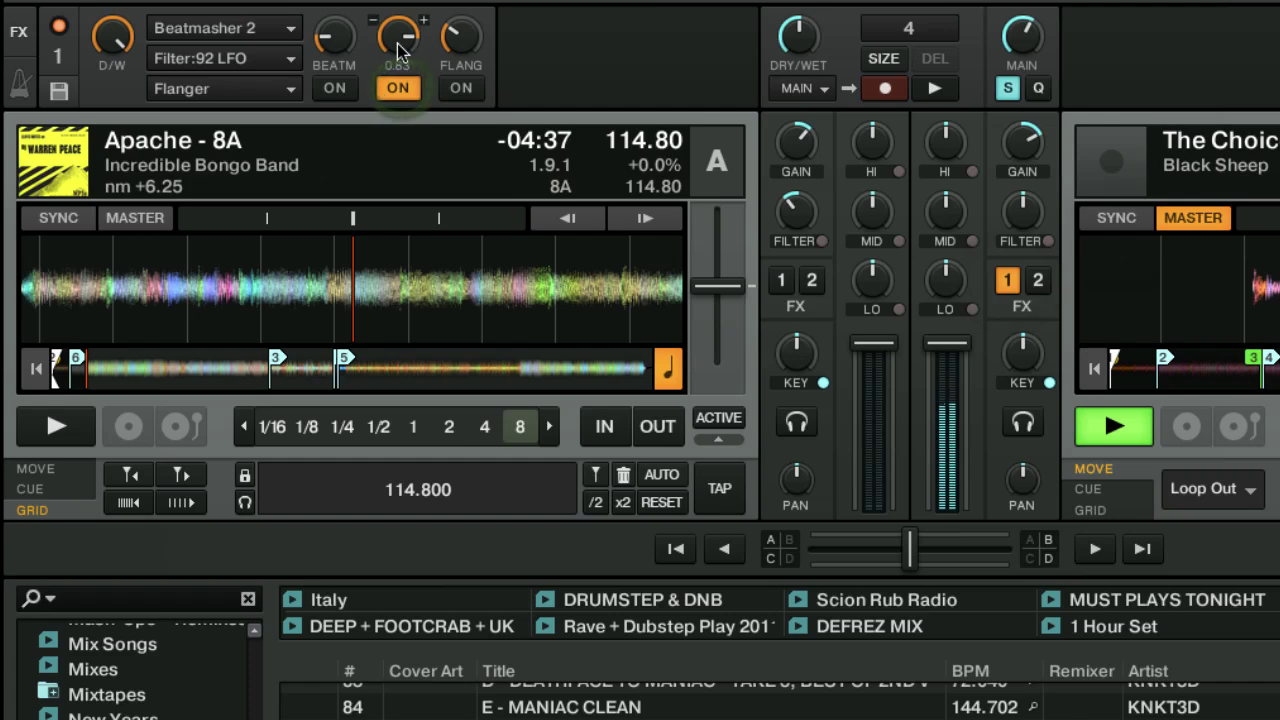
drag(398, 42, 398, 45)
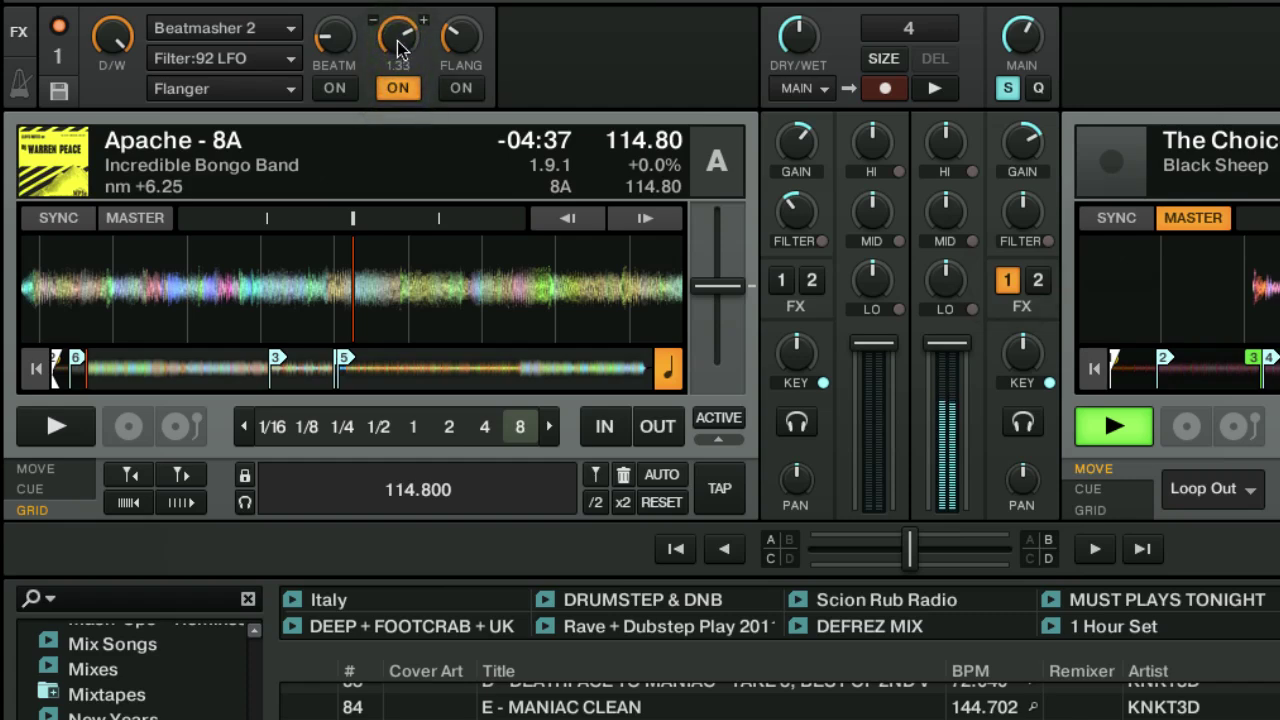